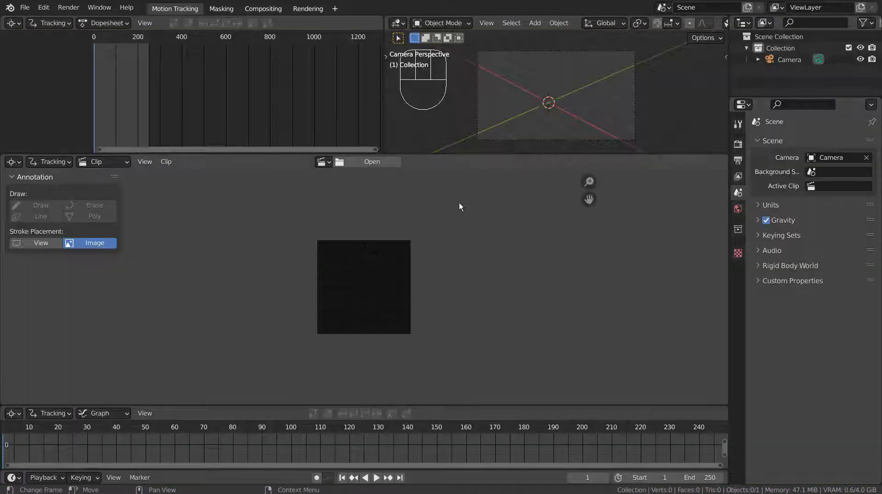
Browse for footage to load in the clip editor, sort the files by name and select ducks 000.png
left_click(374, 163)
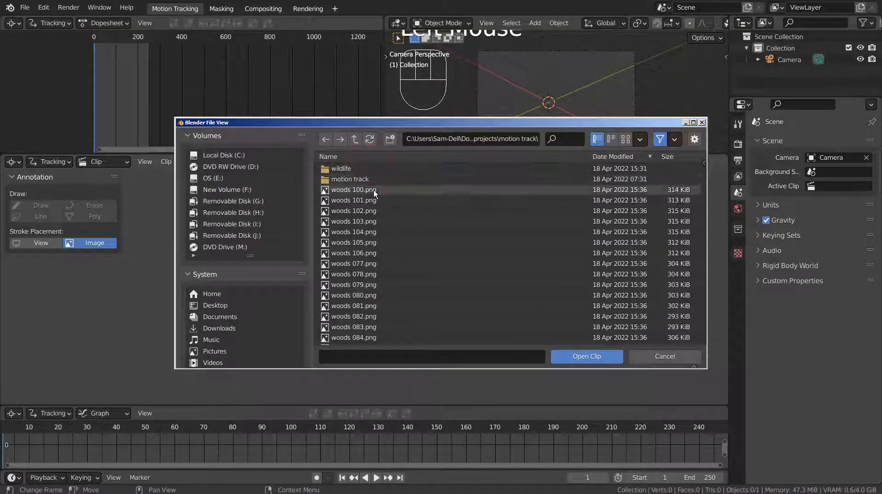
left_click(366, 156)
left_click(361, 191)
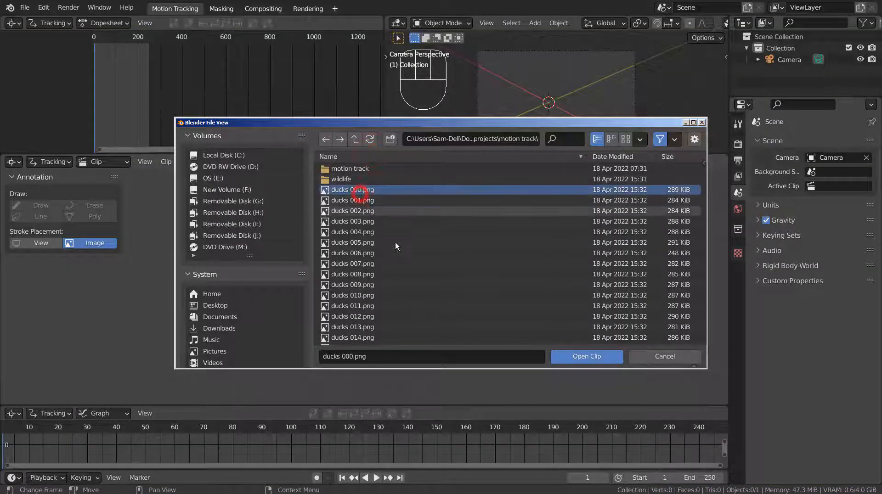
Look through the numbered ducks PNG files in the sequence folder
scroll(398, 253, "down", 10)
scroll(398, 253, "down", 4)
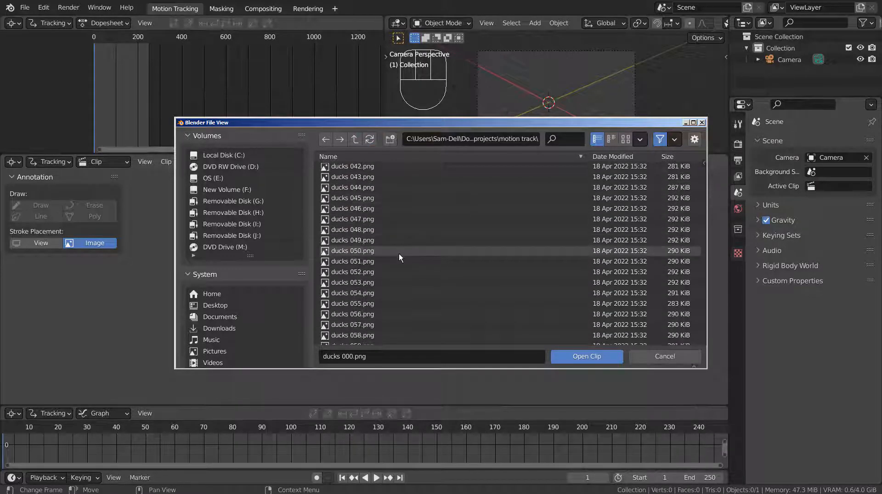
scroll(399, 254, "up", 3)
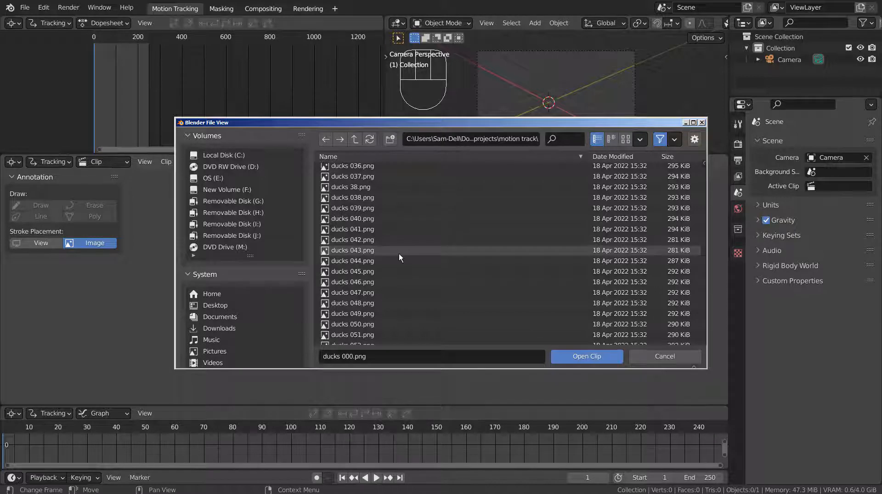
scroll(398, 253, "down", 8)
scroll(387, 311, "down", 3)
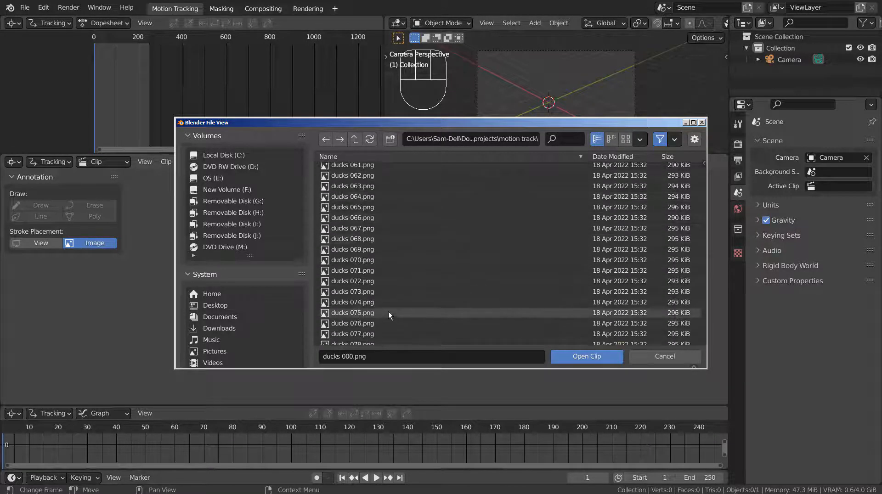
scroll(387, 311, "down", 3)
scroll(387, 311, "down", 5)
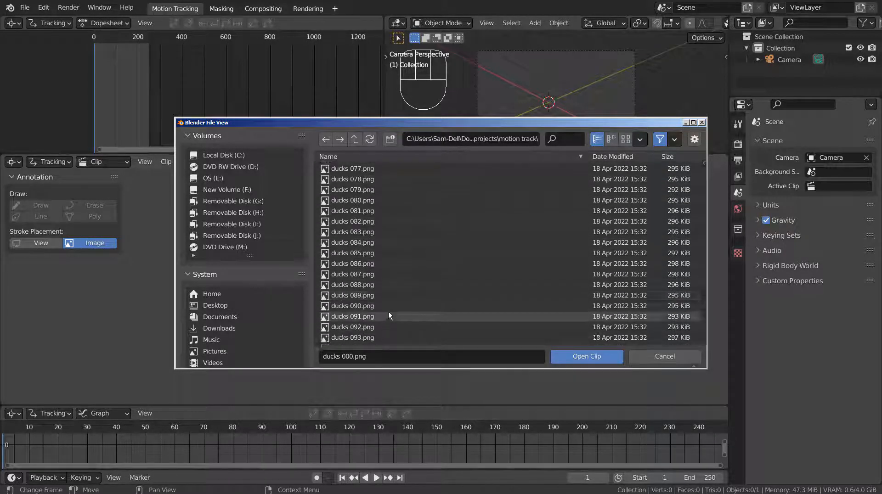
scroll(387, 311, "down", 4)
scroll(388, 312, "down", 10)
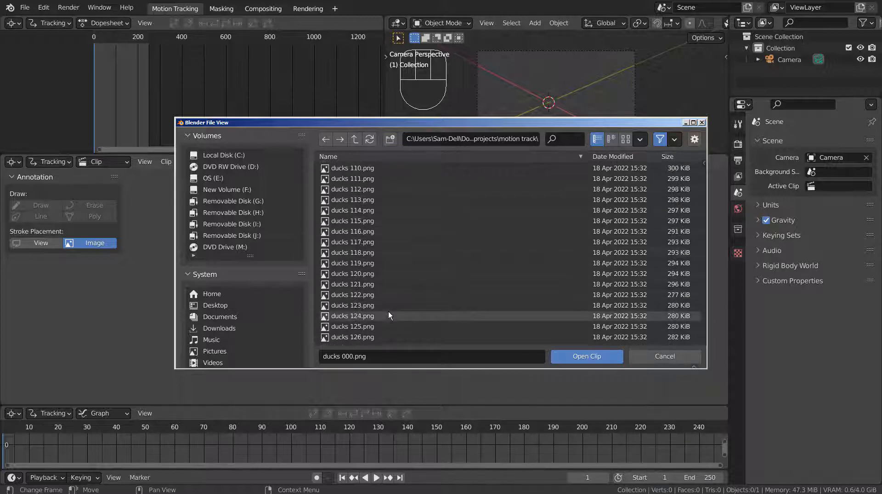
Select all the image files, exclude ducks 38.png from the selection, and open them as a clip
key("a")
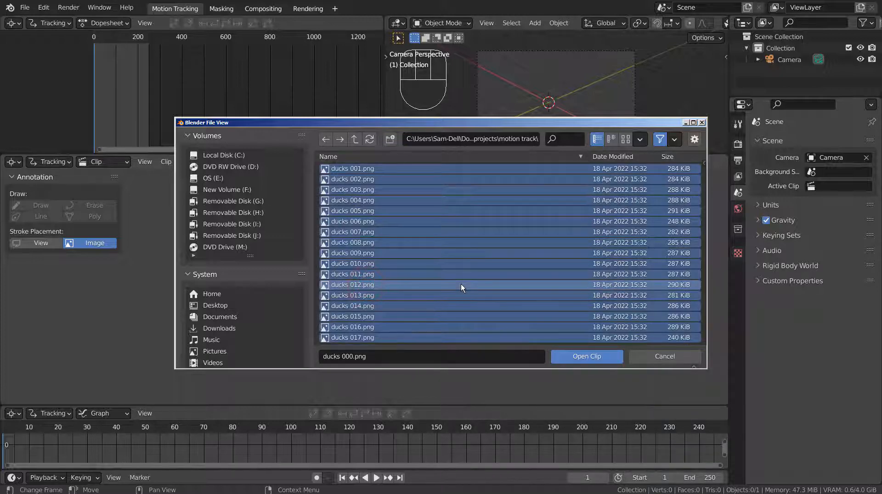
scroll(461, 284, "down", 12)
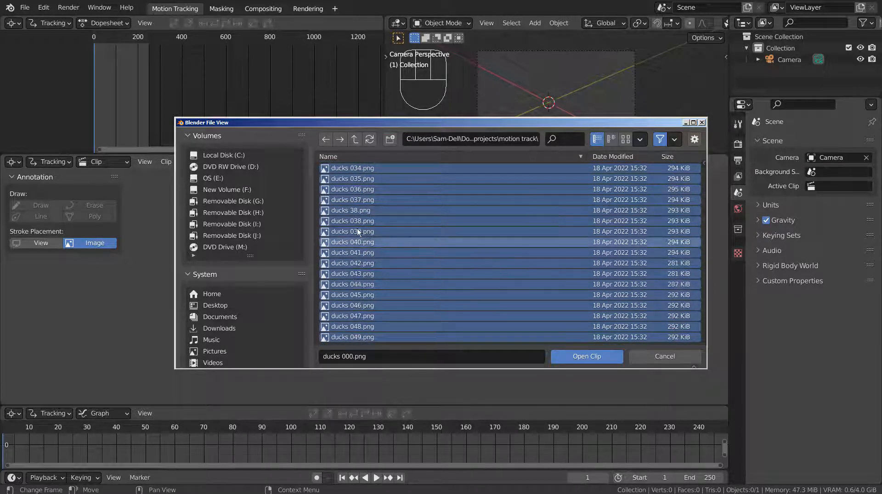
left_click(351, 210, "ctrl")
left_click(582, 359)
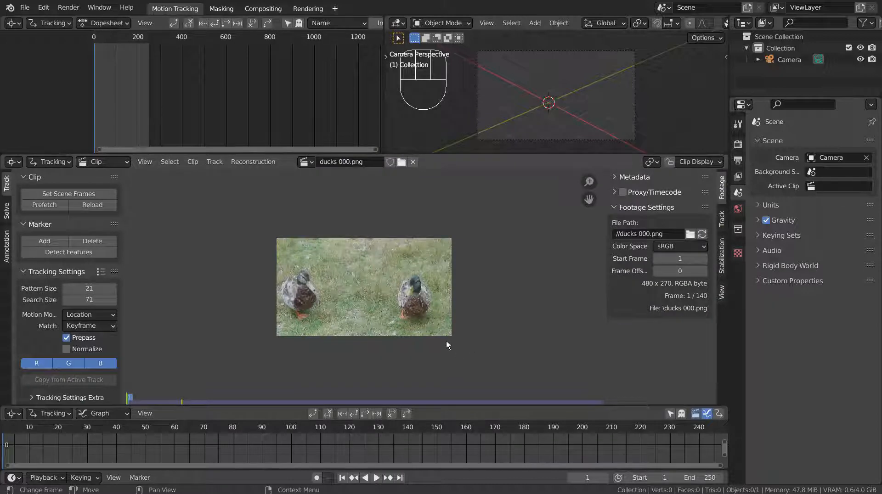
Enlarge the duck footage, play it, and scrub the timeline to frame 141 and back to frame 41
scroll(445, 340, "up", 5)
key("space")
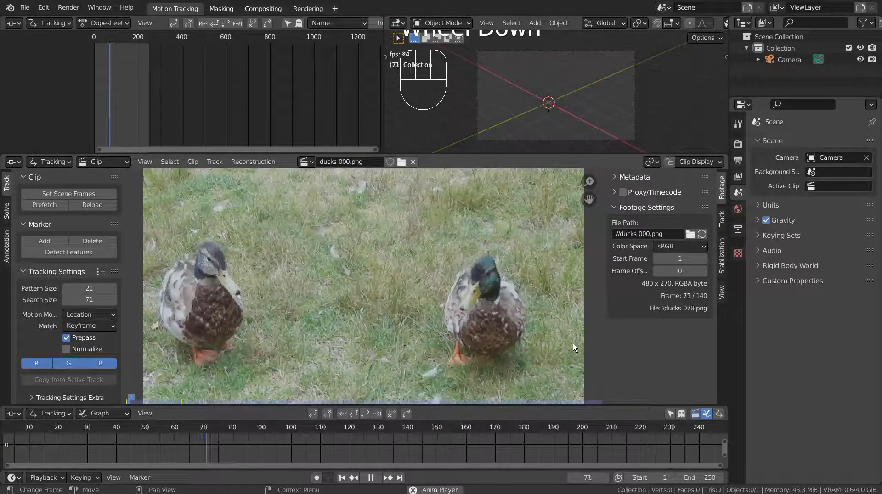
key("space")
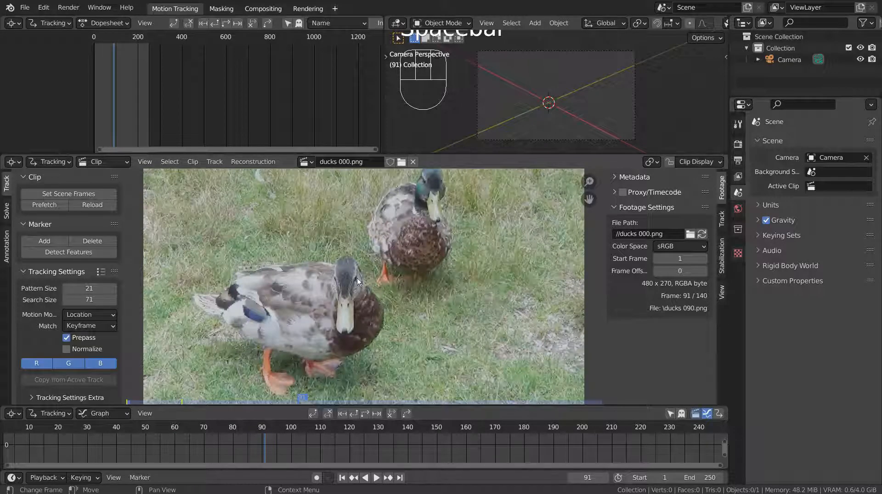
left_click_drag(260, 429, 411, 432)
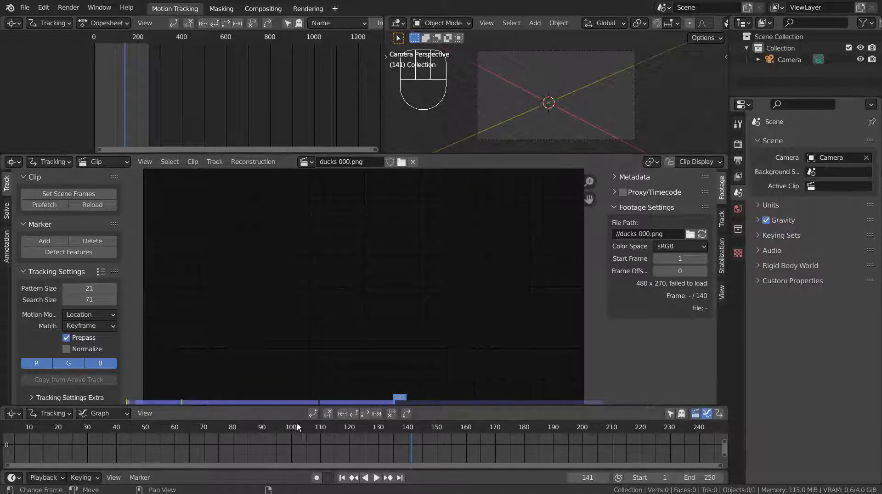
left_click_drag(294, 424, 120, 421)
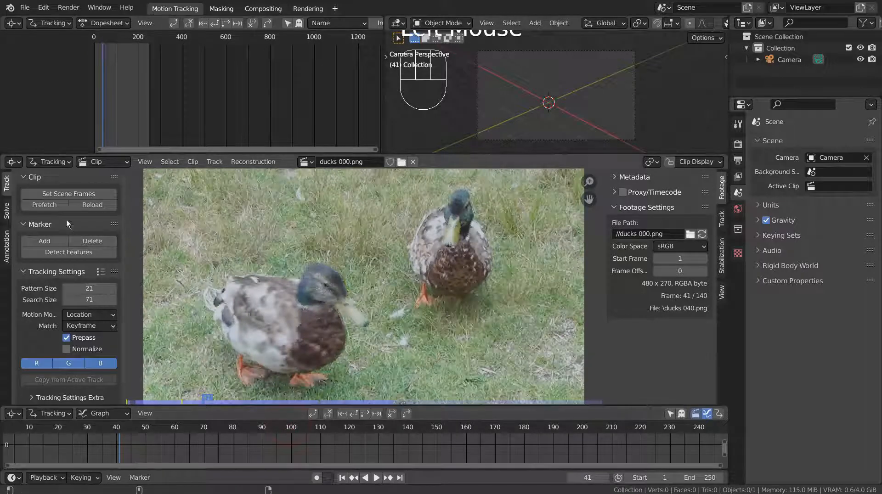
Match the scene's frame range to the clip and prefetch its frames starting from frame 1
left_click(62, 194)
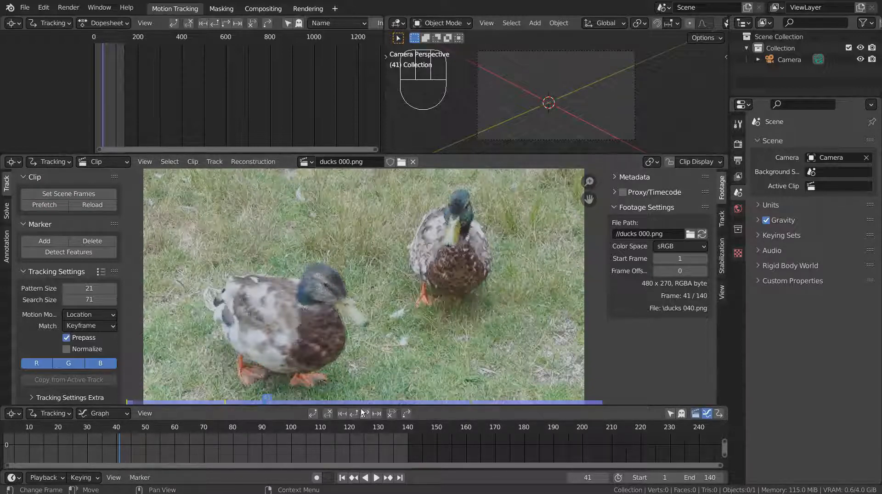
left_click(342, 476)
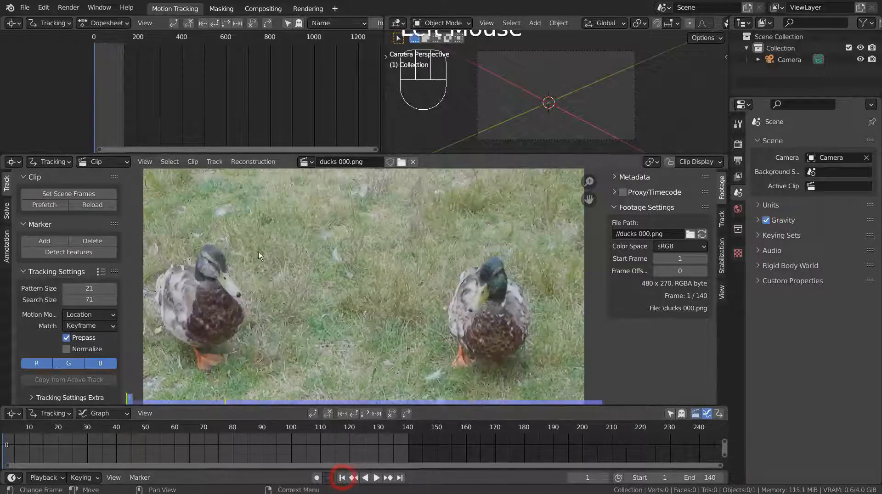
left_click(42, 204)
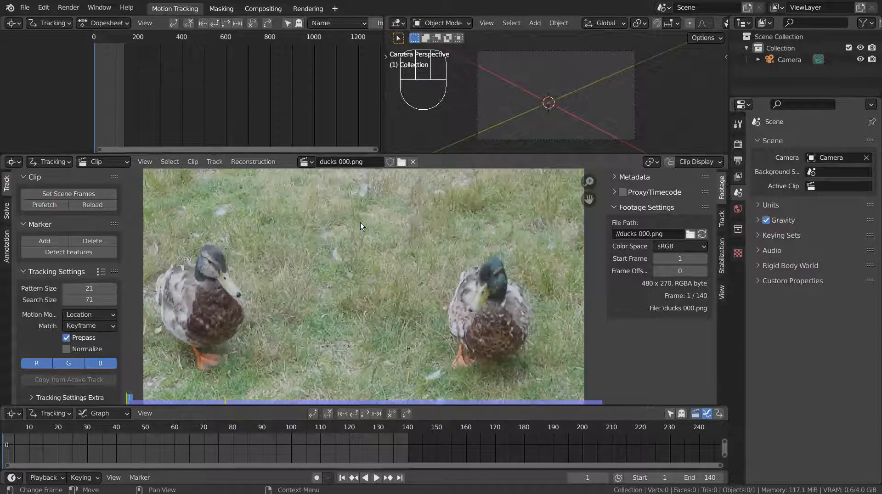
Play the prefetched clip through once and return to frame 1
left_click(377, 477)
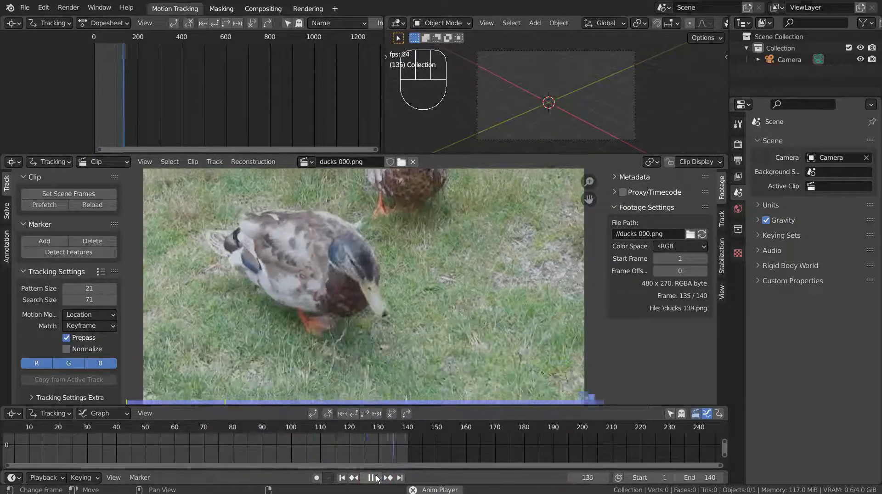
left_click(373, 477)
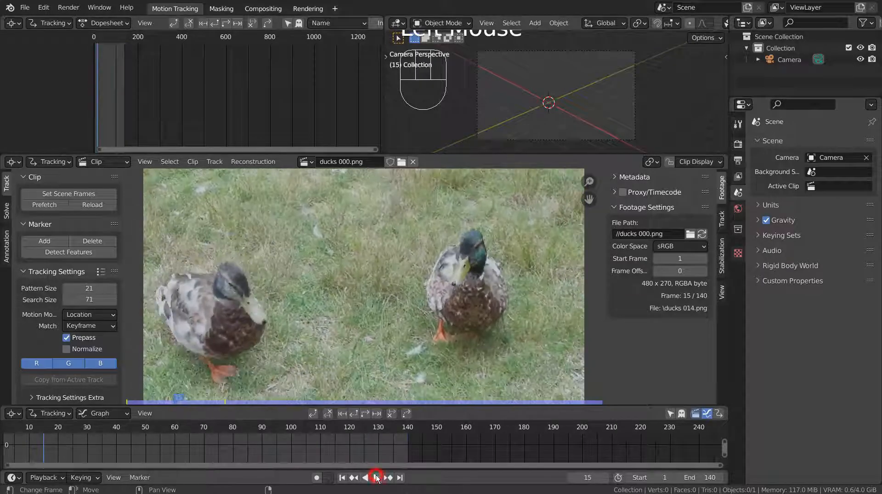
double_click(347, 479)
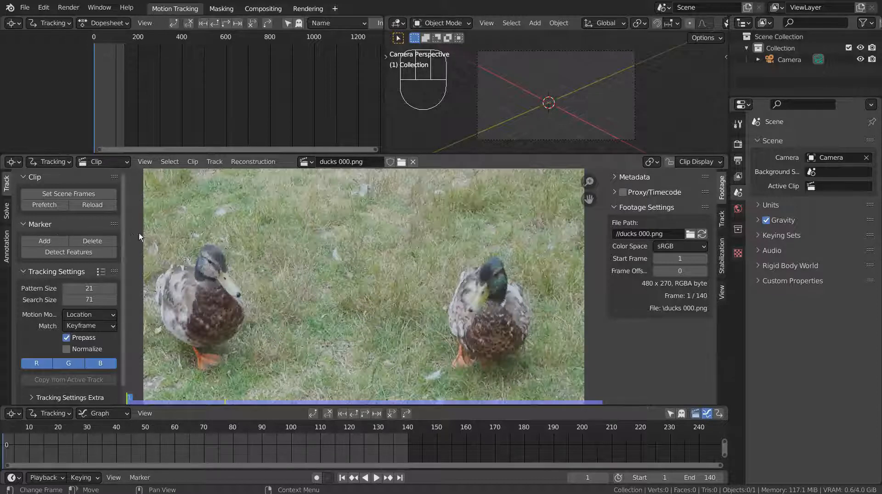
Add a tracking marker on the grass between the two ducks and move it lower in the image
key("ctrl")
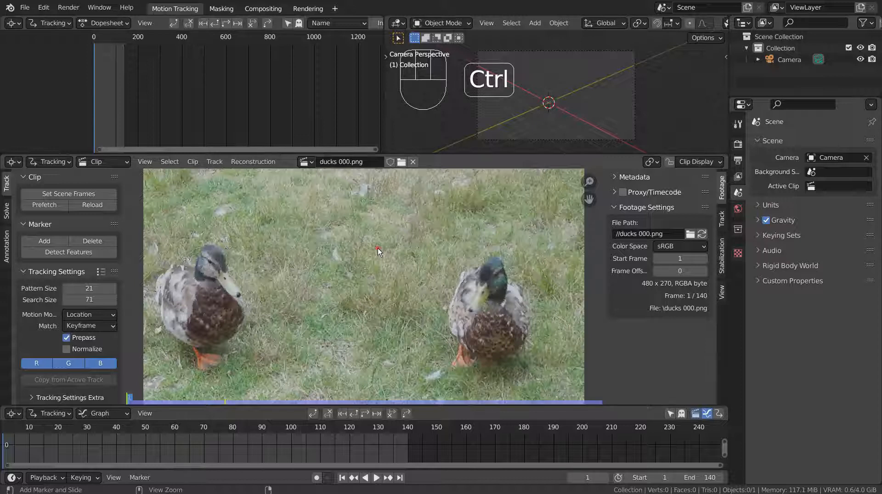
left_click(378, 248, "ctrl")
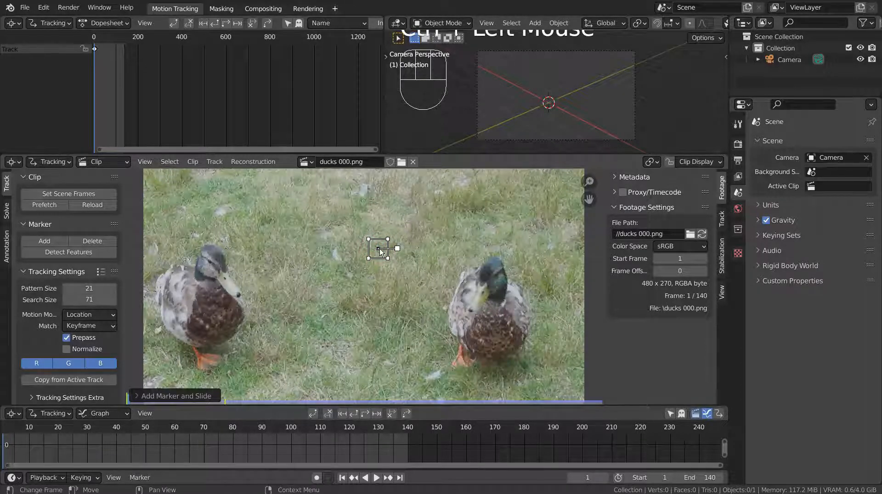
mouse_move(379, 250)
left_mouse_down()
mouse_move(387, 263)
mouse_move(361, 315)
mouse_move(281, 317)
mouse_move(354, 295)
mouse_move(454, 302)
mouse_move(387, 304)
left_mouse_up()
Display the marker's search area and resize it, ending with a smaller box around the pattern area
key("alt")
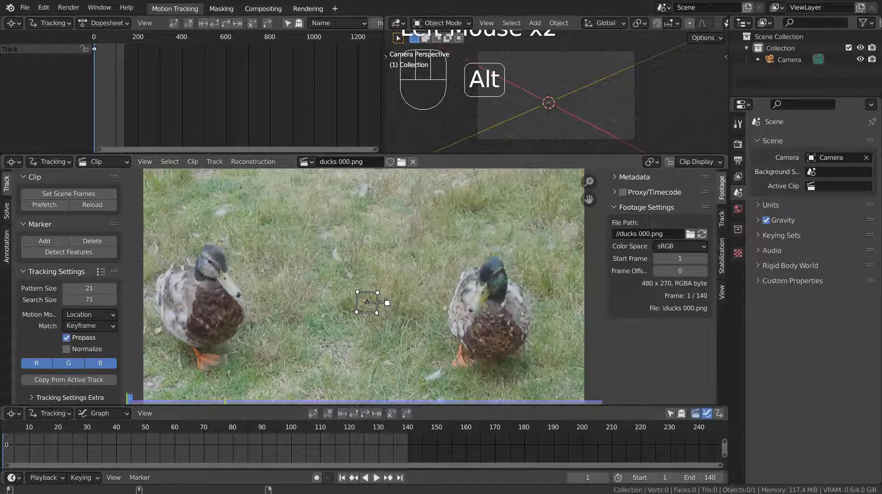
key("alt+s")
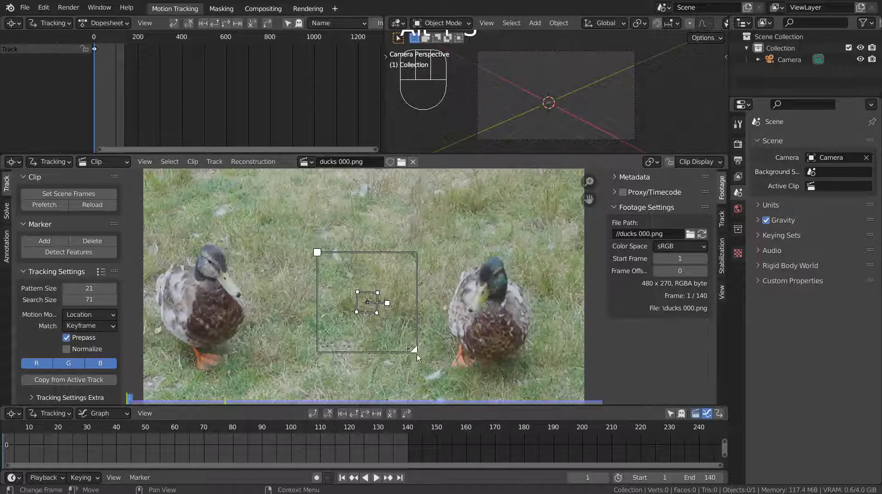
left_click_drag(415, 352, 420, 356)
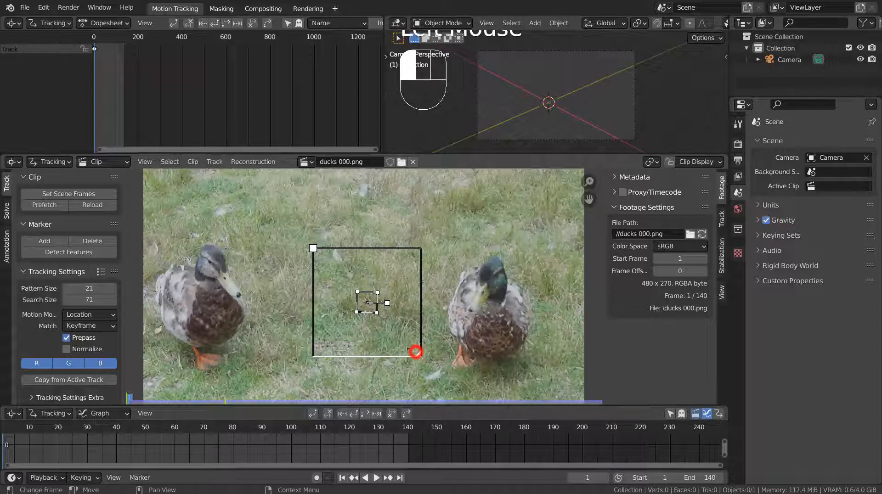
mouse_move(416, 352)
left_mouse_down()
mouse_move(455, 388)
mouse_move(386, 322)
mouse_move(393, 329)
left_mouse_up()
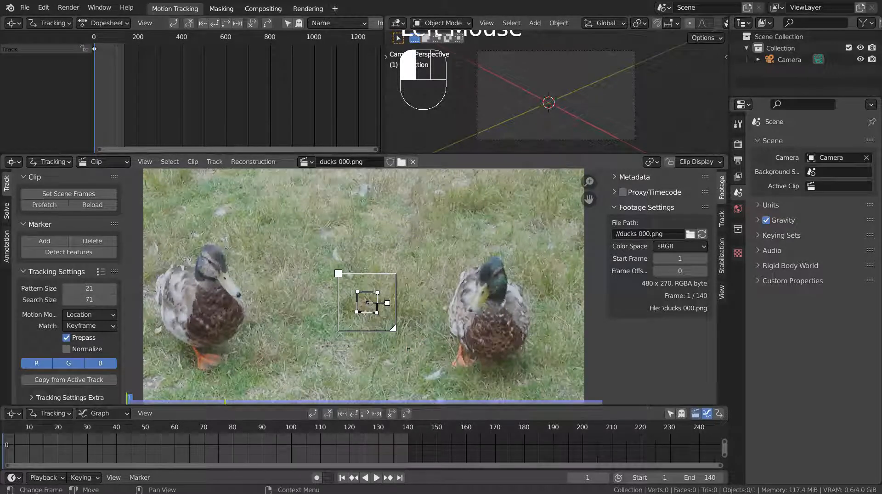
Delete the tracking marker between the two ducks
key("x")
left_click(397, 311)
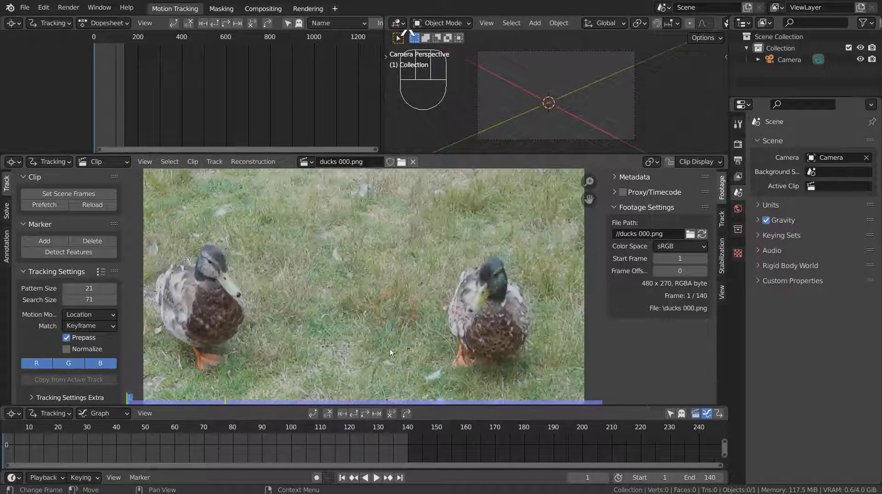
Play the footage to examine how the grass background moves, stop playback and go back to the first frame
left_click(377, 478)
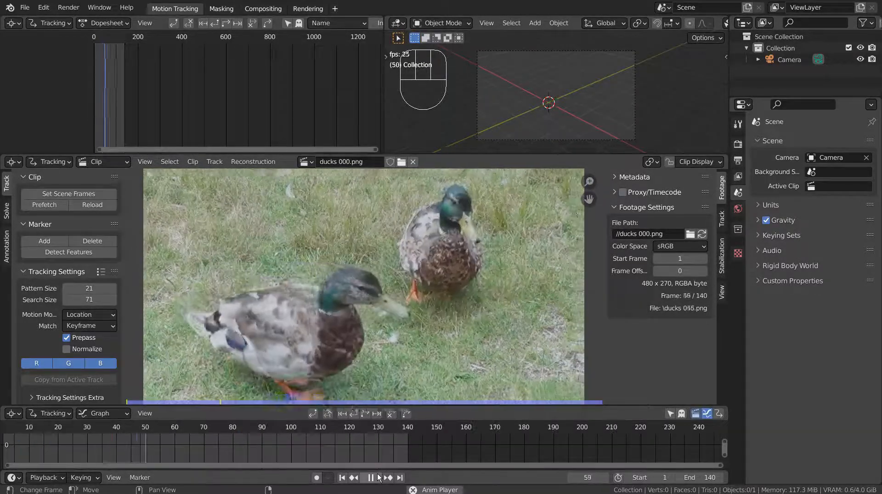
left_click(372, 478)
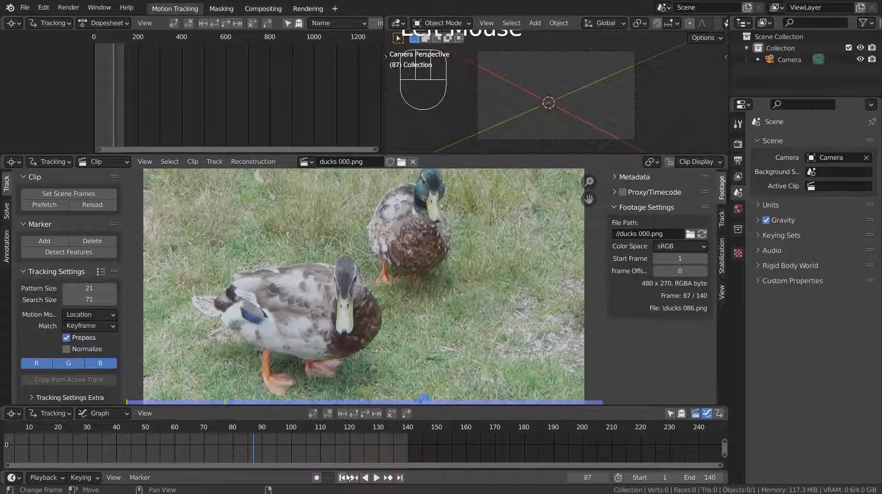
double_click(345, 477)
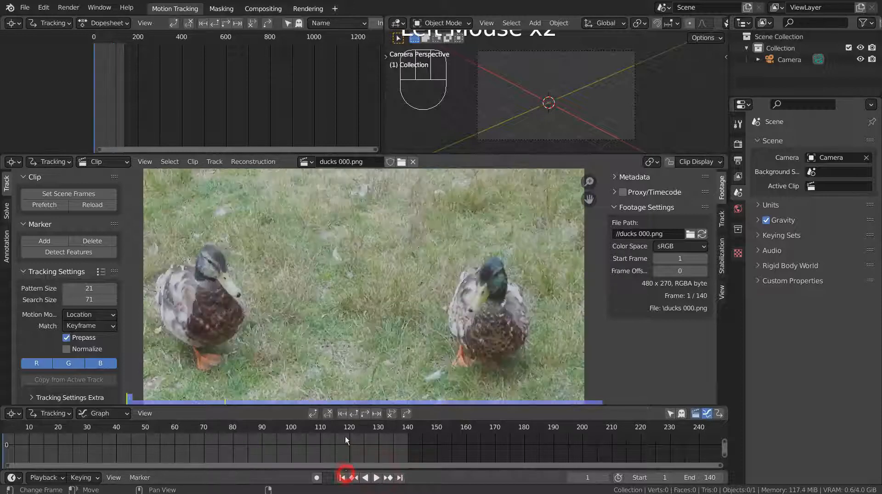
Add a tracking marker in the image's upper-left corner at frame 1 and play the clip to frame 87
left_click(152, 191, "ctrl")
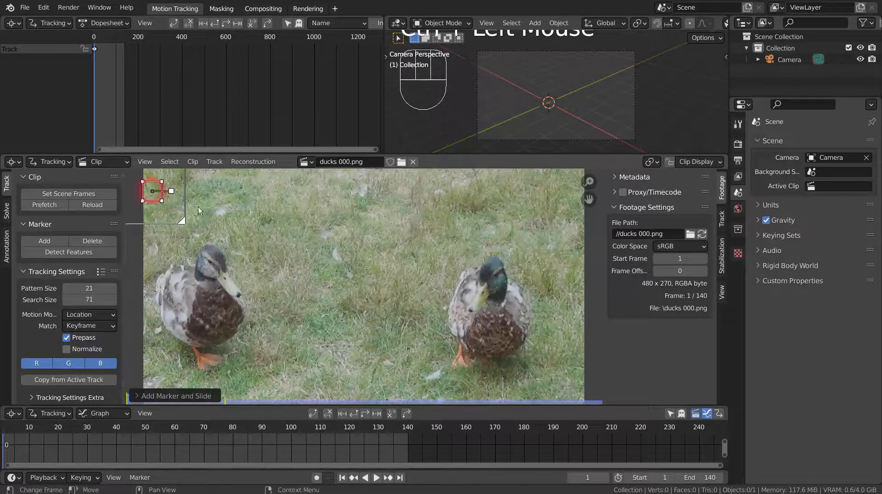
left_click(373, 478)
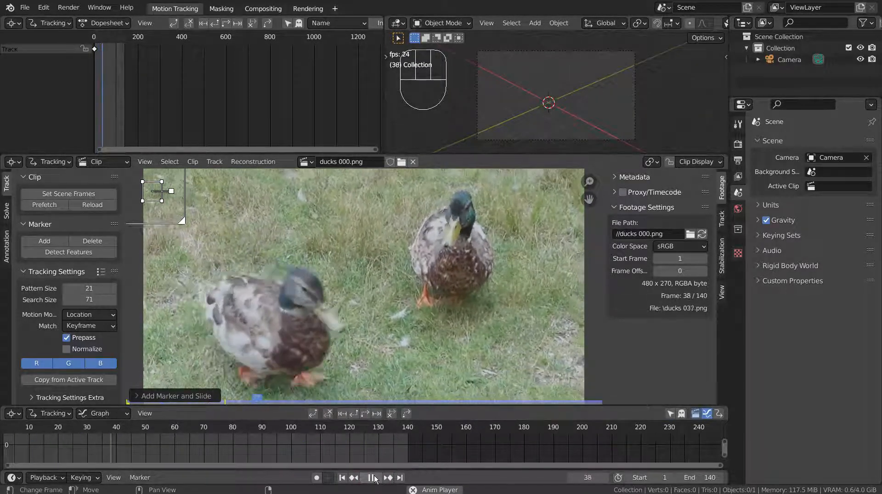
left_click(373, 477)
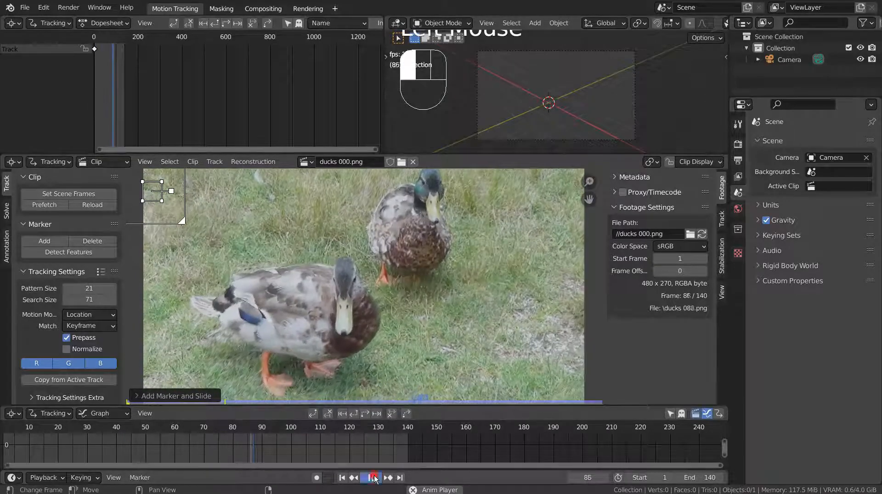
At frame 87, add three tracking markers on the grass: above the front duck, right of the rear duck, and in the lower-right area
left_click(291, 218, "ctrl")
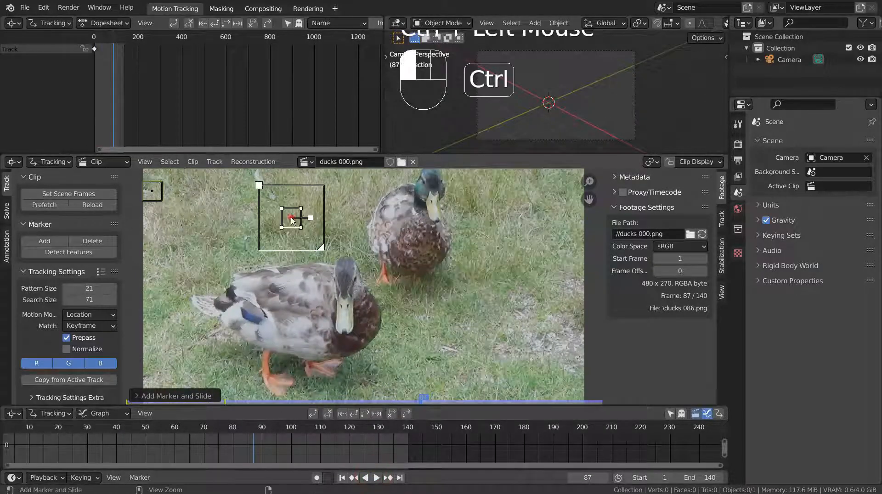
left_click(492, 250, "ctrl")
left_click(541, 339, "ctrl")
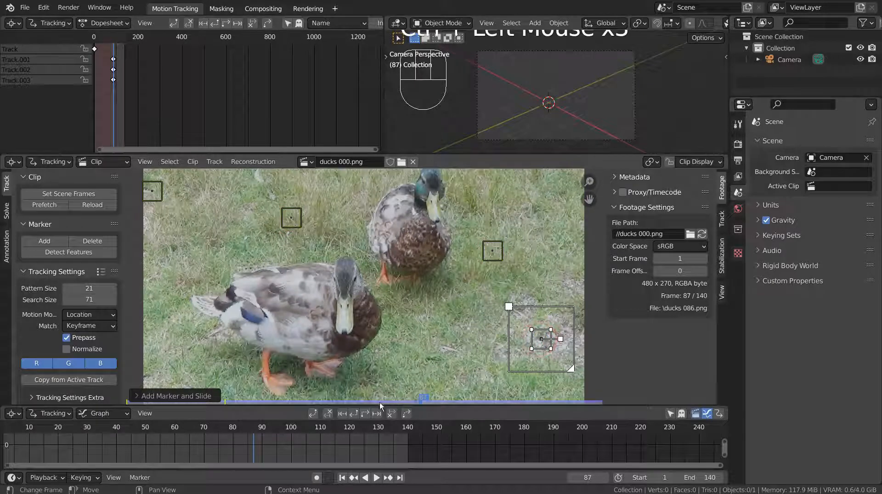
Play the clip from the first frame to examine how the footage moves relative to the placed markers, and stop playback
left_click(342, 477)
left_click(379, 478)
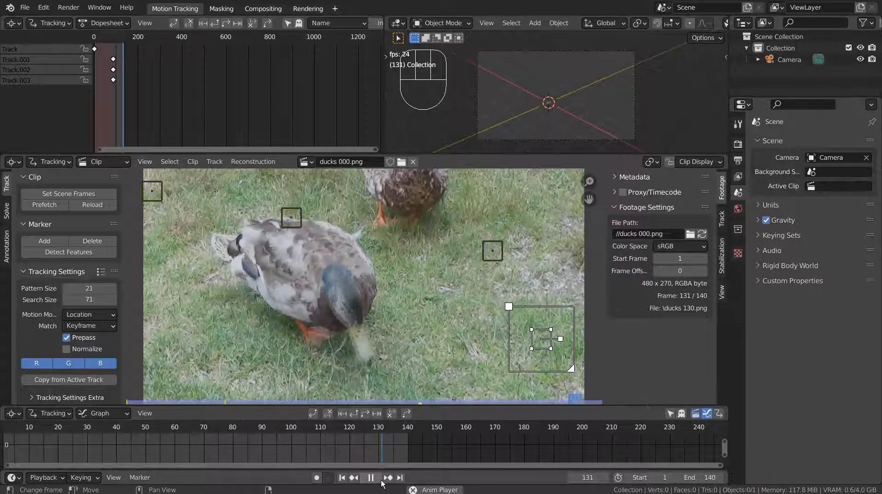
left_click(381, 481)
Undo the marker additions until all tracking markers are gone, and move the playhead to frame 0
key("ctrl+z")
key("ctrl+z")
key("ctrl+z")
key("ctrl+z")
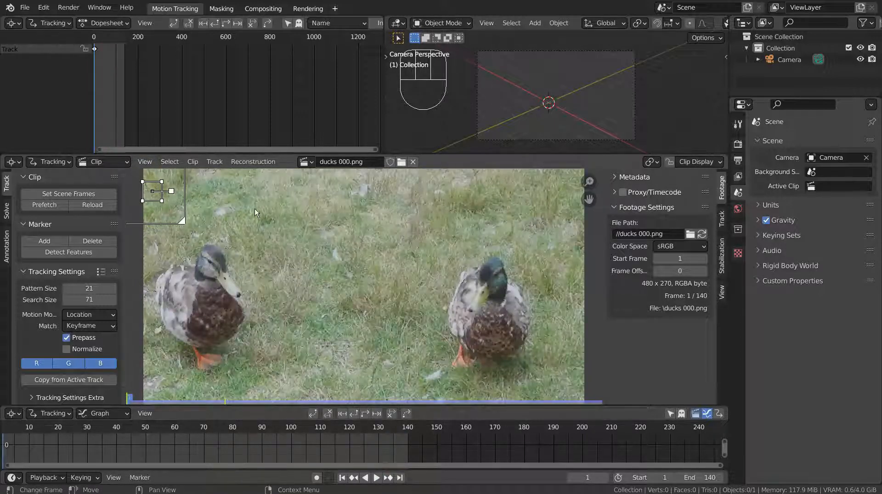
key("ctrl+z")
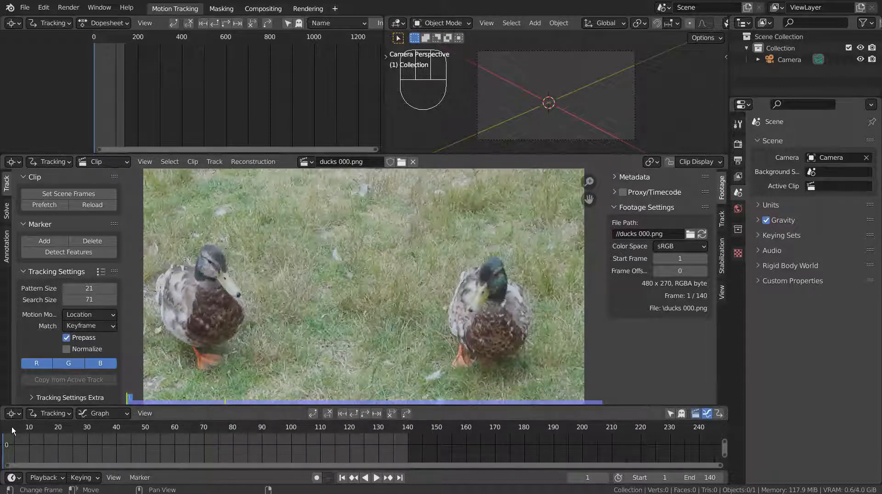
mouse_move(12, 426)
left_mouse_down()
mouse_move(98, 426)
mouse_move(1, 429)
mouse_move(420, 427)
mouse_move(1, 429)
left_mouse_up()
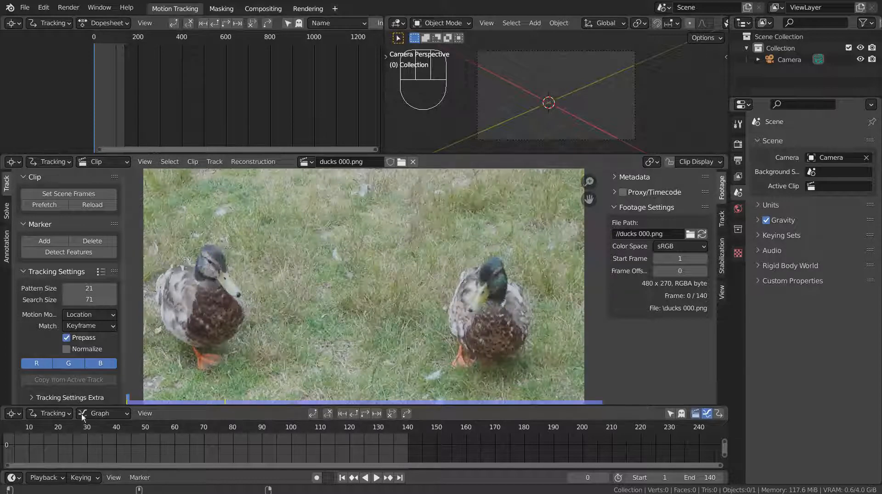
mouse_move(7, 429)
left_mouse_down()
mouse_move(407, 428)
mouse_move(2, 429)
left_mouse_up()
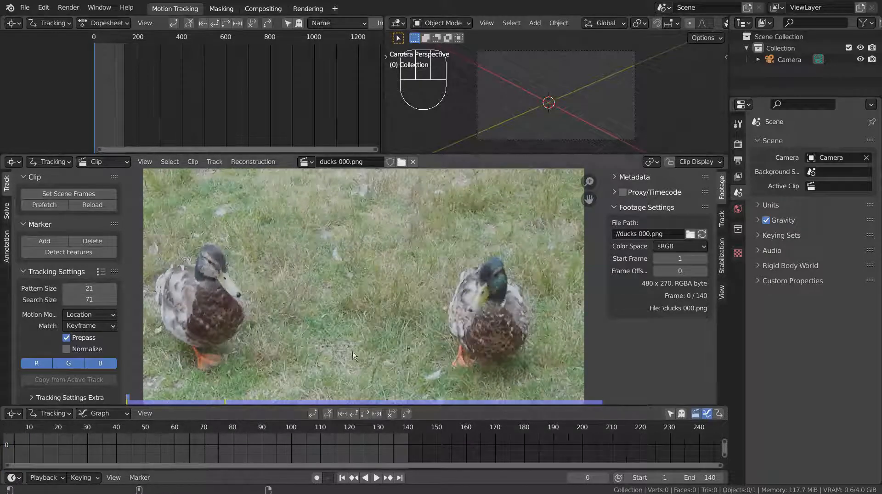
Try a tracking marker on the grass between the ducks at frame 0, check it at frame 47, and delete it
left_click(326, 373, "ctrl")
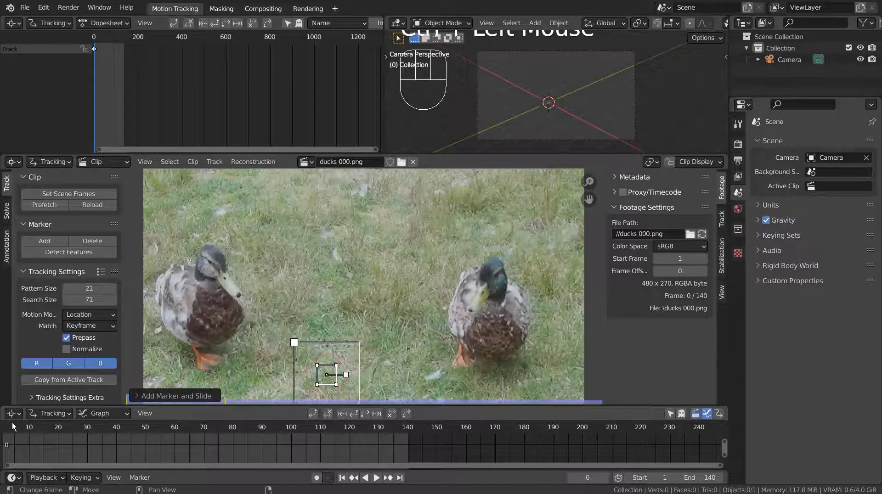
left_click_drag(12, 427, 136, 426)
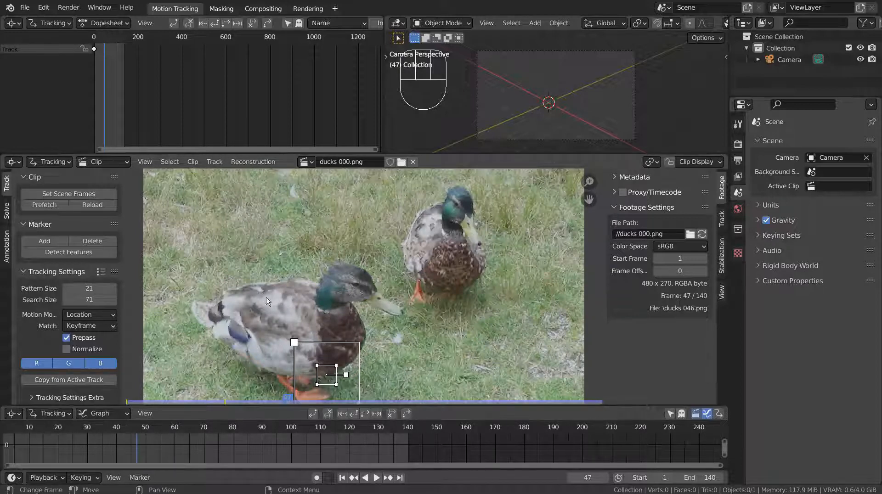
mouse_move(138, 426)
left_mouse_down()
mouse_move(0, 430)
mouse_move(136, 428)
left_mouse_up()
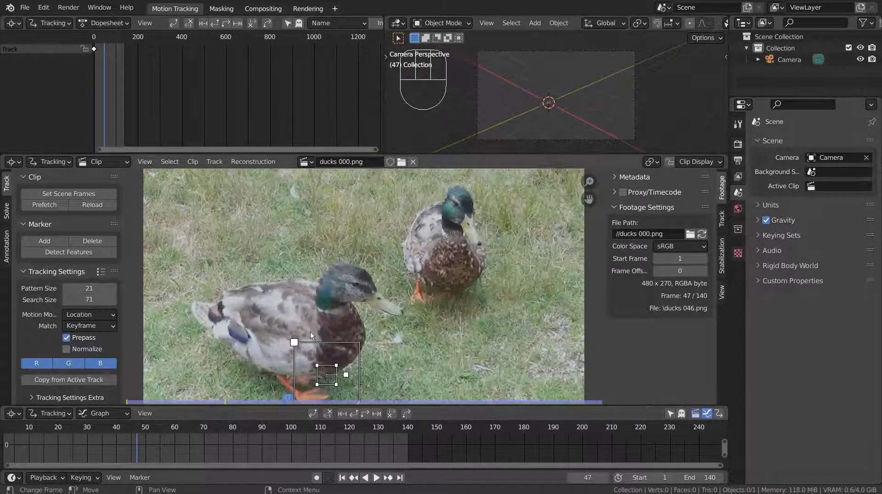
left_click(329, 349)
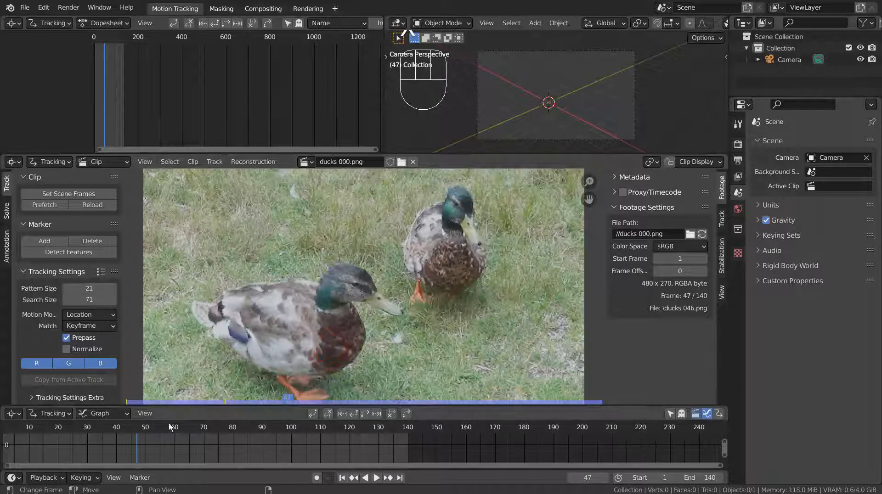
At frame 0, add a tracking marker on the right duck's lower breast and track it forward through the clip
left_click_drag(137, 429, 1, 428)
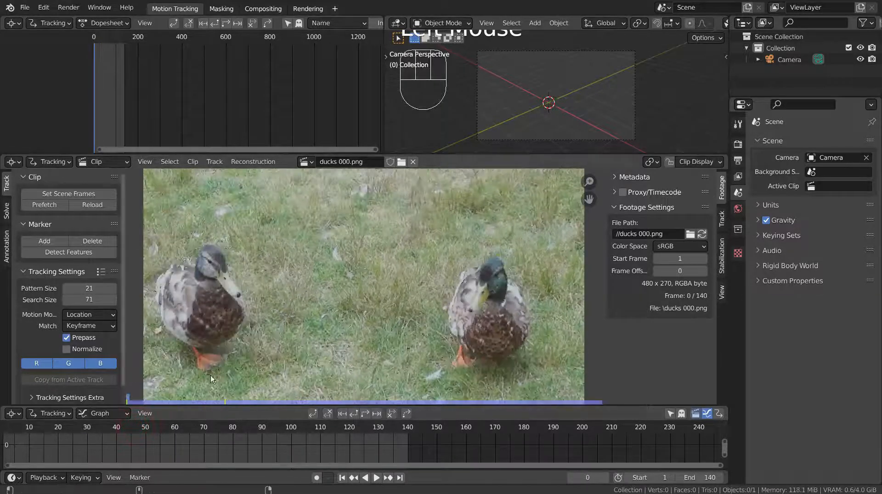
left_click(471, 341, "ctrl")
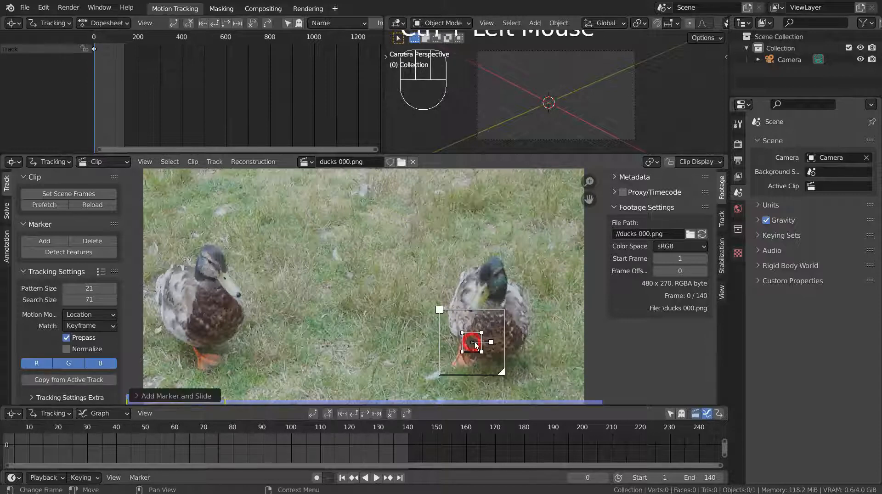
scroll(495, 337, "down", 2)
scroll(495, 338, "up", 3)
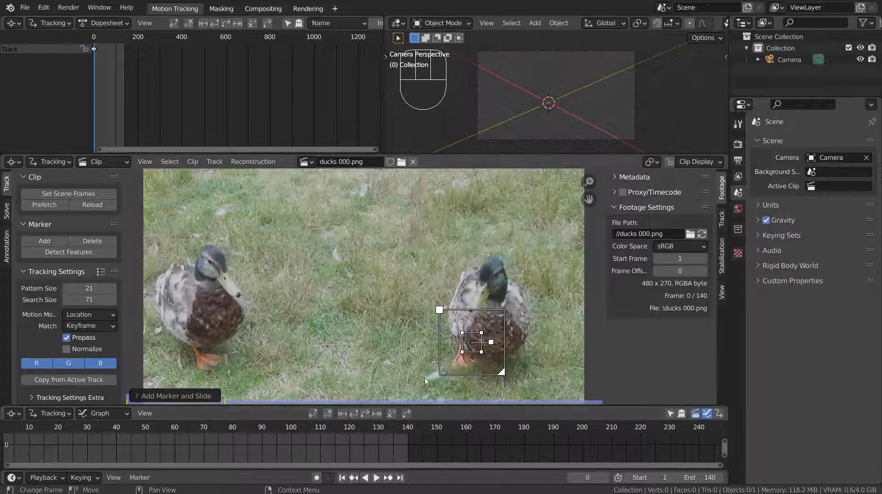
key("ctrl+t")
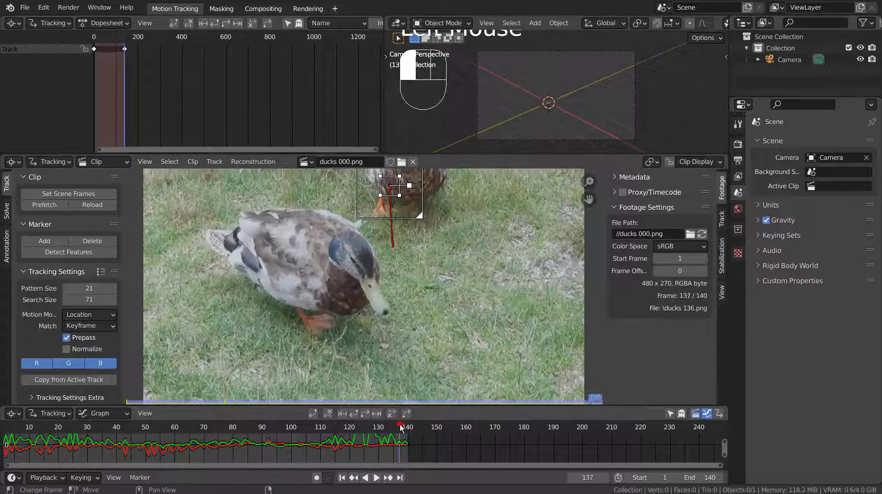
At frame 0, add a second marker beside the first on the right duck, with a smaller search area, and track it forward
mouse_move(400, 424)
left_mouse_down()
mouse_move(6, 434)
mouse_move(422, 403)
mouse_move(2, 424)
left_mouse_up()
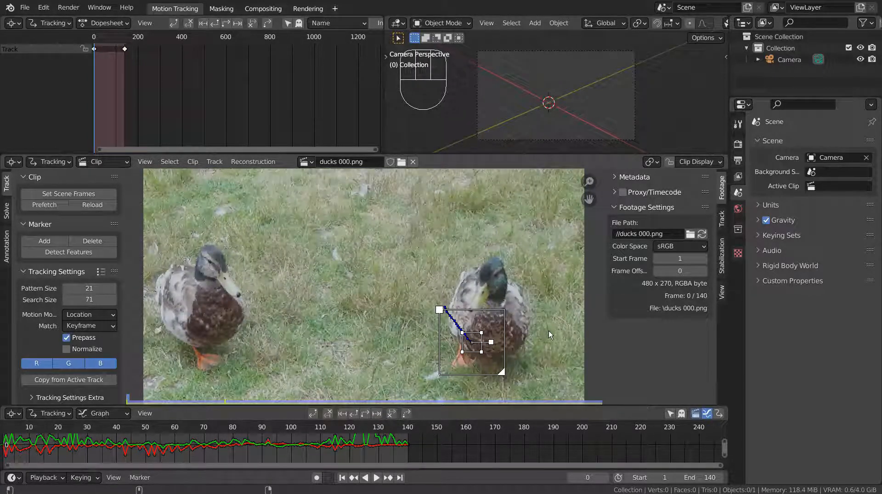
left_click(489, 350, "ctrl")
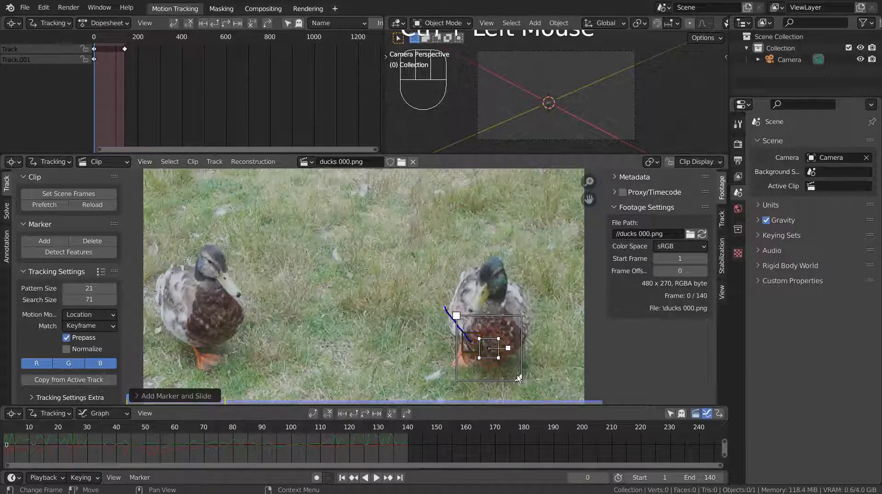
left_click_drag(519, 382, 506, 365)
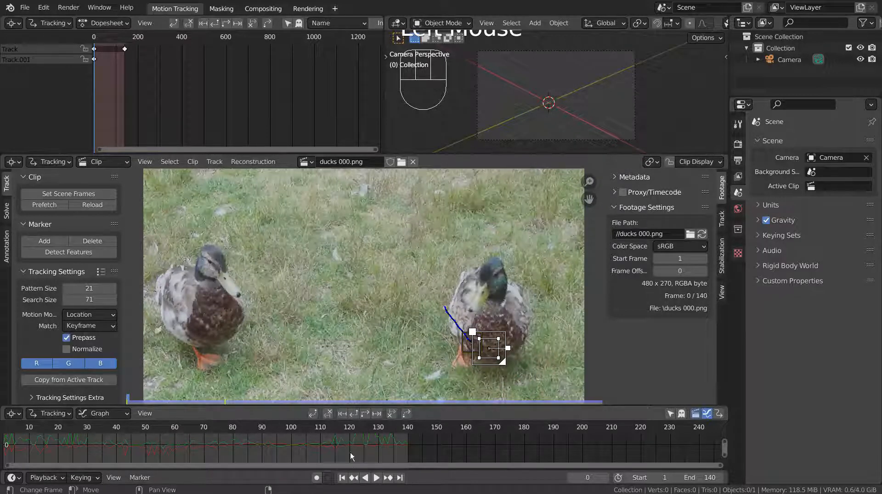
left_click(364, 416)
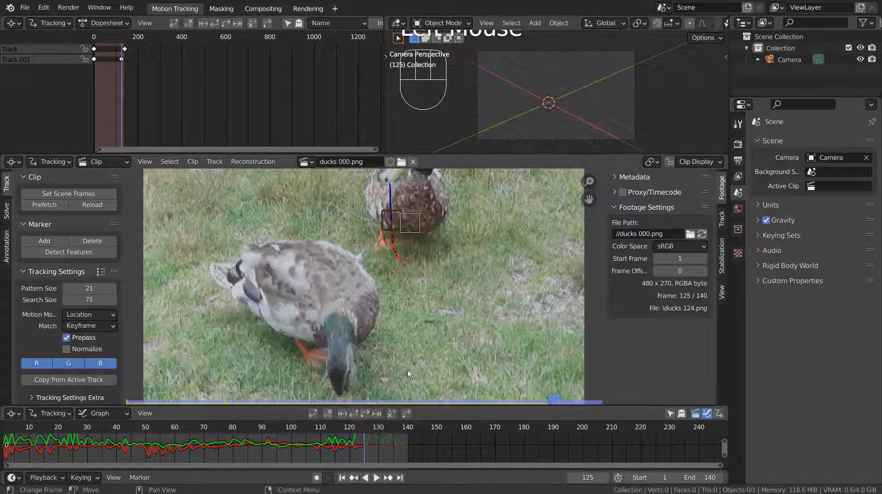
Examine the second marker up close at frame 125, along with its curves in the maximized tracking graph
scroll(448, 205, "up", 4)
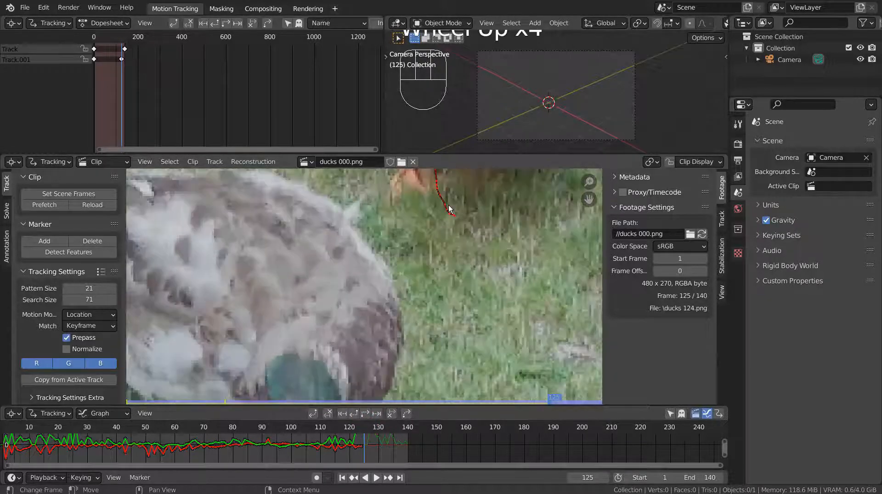
middle_click_drag(471, 209, 451, 312, "shift")
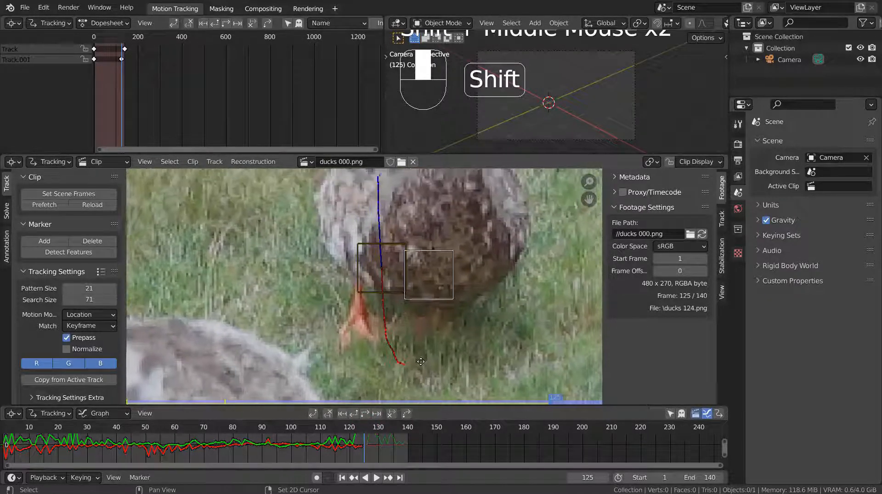
scroll(463, 307, "up", 4)
key("shift")
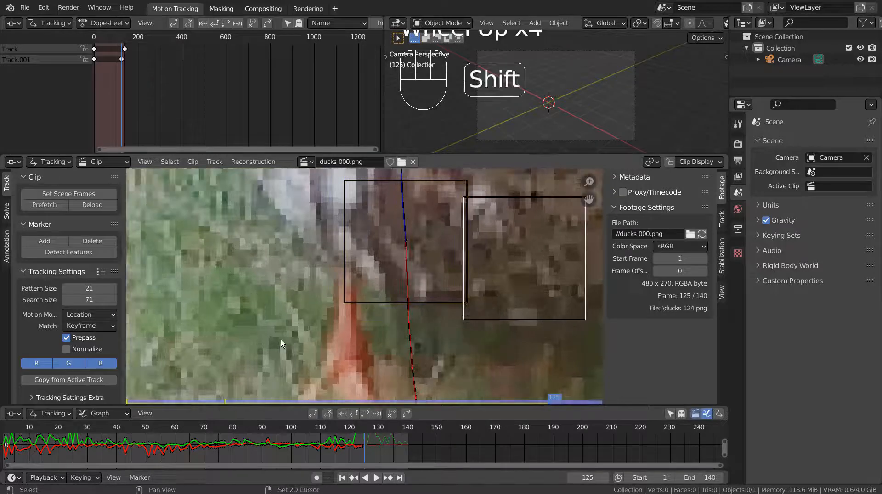
mouse_move(500, 294)
middle_mouse_down("shift")
mouse_move(304, 299)
mouse_move(367, 298)
mouse_move(376, 309)
middle_mouse_up("shift")
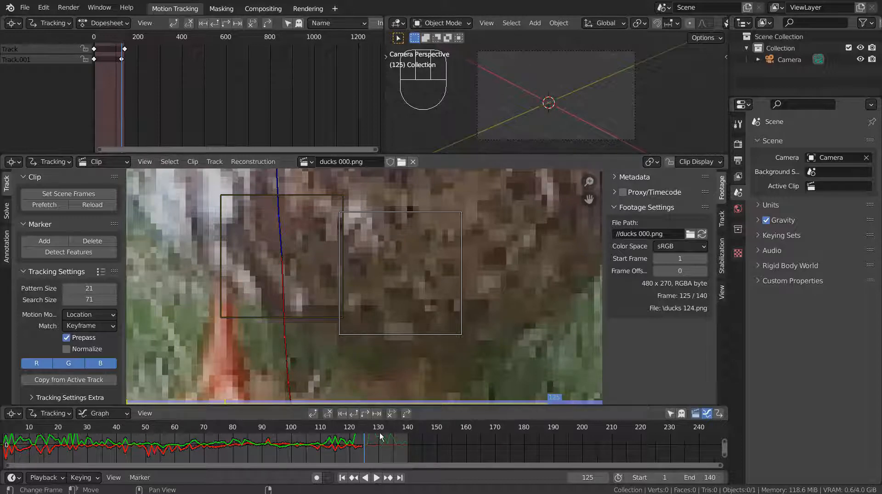
scroll(384, 450, "up", 6)
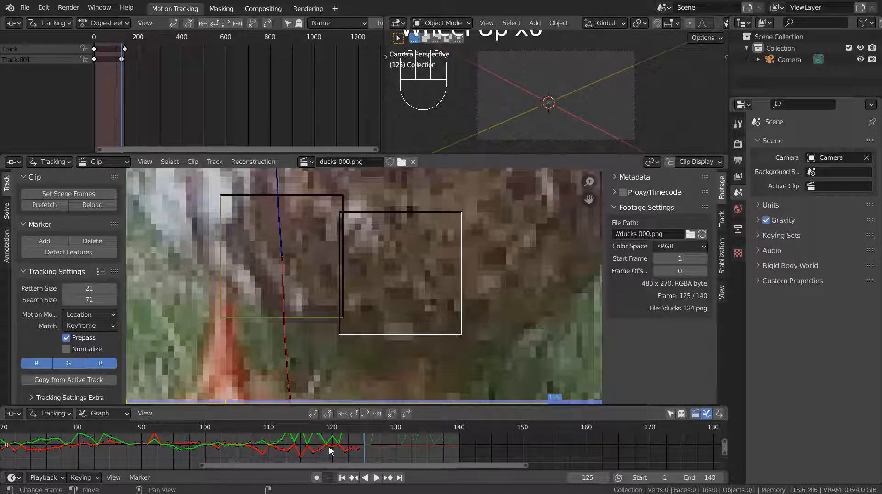
key("ctrl+space")
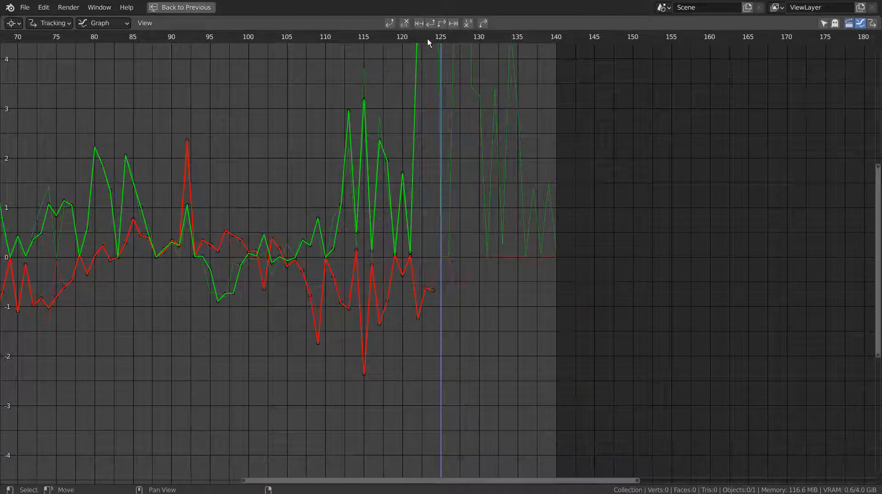
At frame 124, enlarge the second marker's search area and track it forward again
mouse_move(428, 37)
left_mouse_down()
mouse_move(388, 37)
mouse_move(478, 43)
mouse_move(434, 42)
left_mouse_up()
key("ctrl+space")
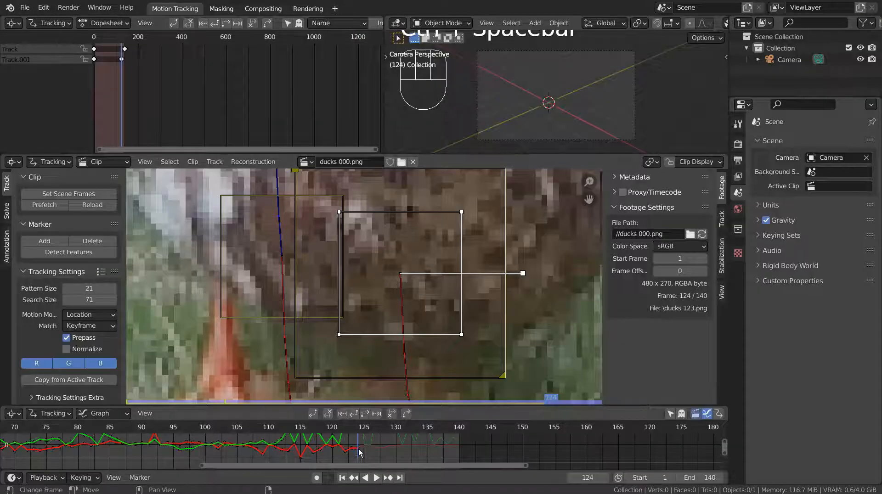
scroll(502, 345, "down", 2)
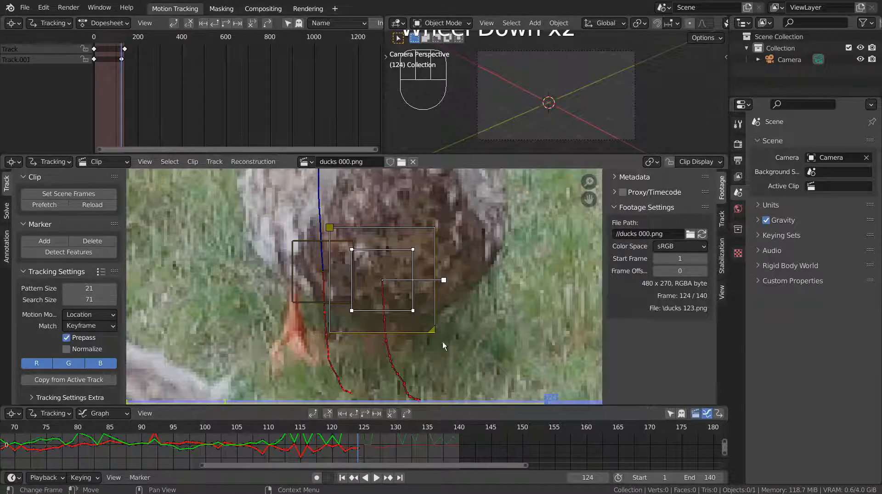
mouse_move(431, 329)
left_mouse_down()
mouse_move(419, 326)
mouse_move(447, 346)
left_mouse_up()
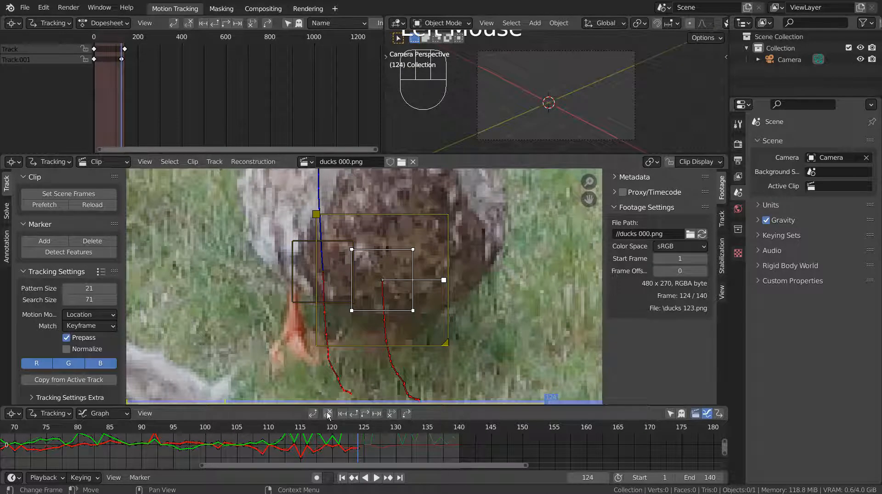
left_click(366, 413)
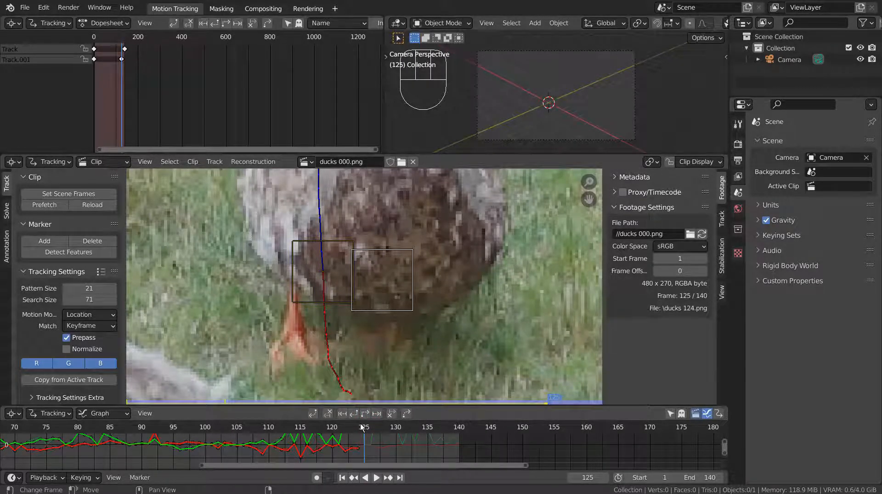
Go back to frame 124, enlarge the second marker's pattern area evenly around its centre, and track it forward again
left_click(360, 426)
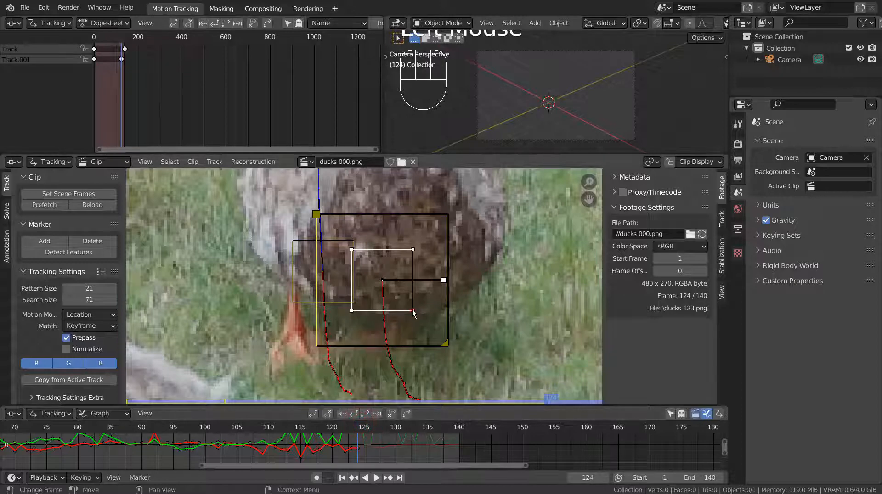
left_click_drag(412, 311, 419, 316)
key("ctrl+z")
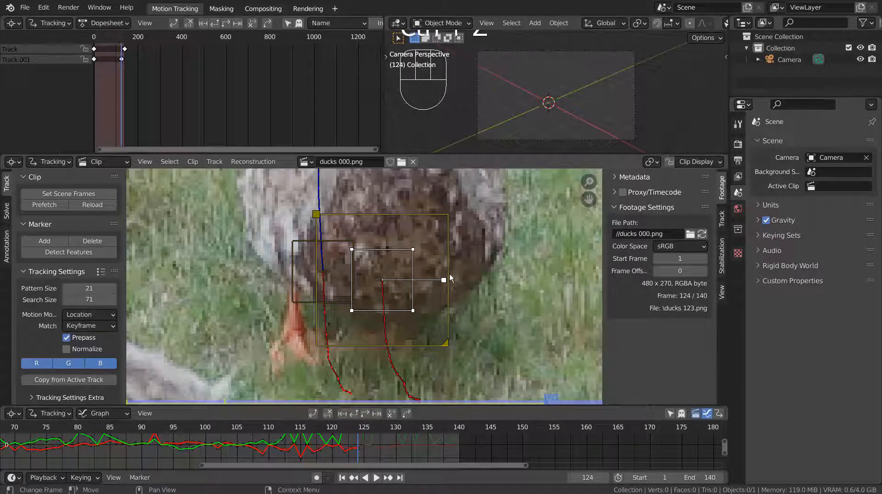
mouse_move(444, 280)
left_mouse_down()
mouse_move(461, 293)
mouse_move(485, 268)
mouse_move(490, 280)
left_mouse_up()
left_click(365, 427)
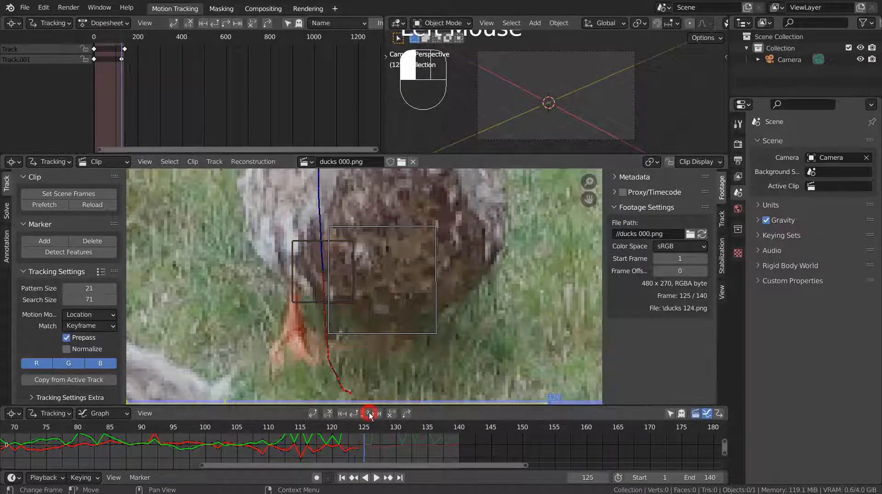
Reselect the second marker with the enlarged pattern area and return to frame 124
scroll(407, 457, "down", 4)
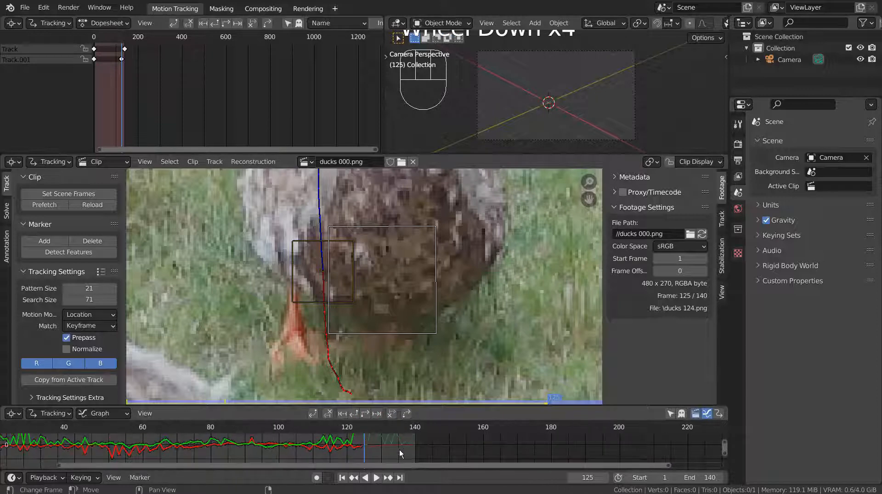
left_click(359, 440)
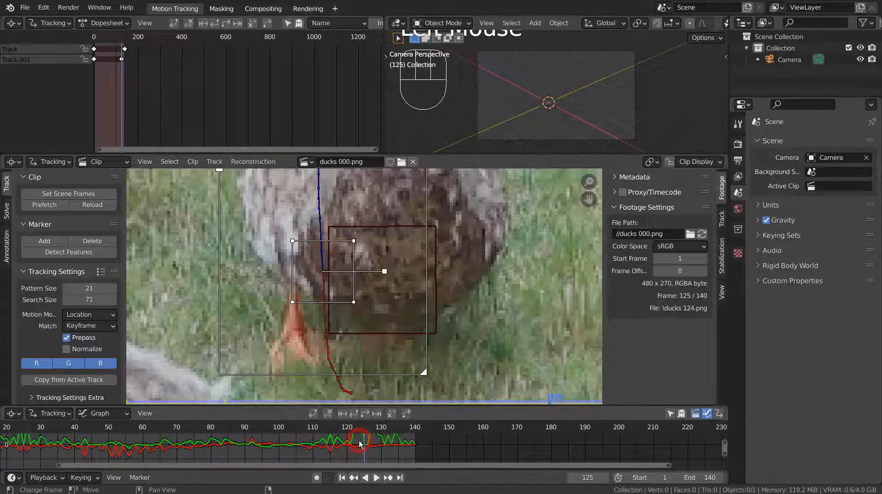
left_click(431, 328)
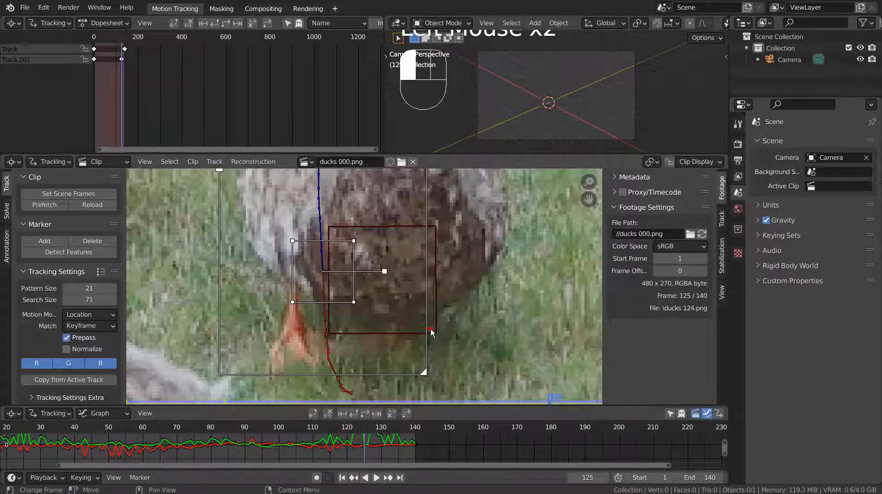
left_click(437, 333)
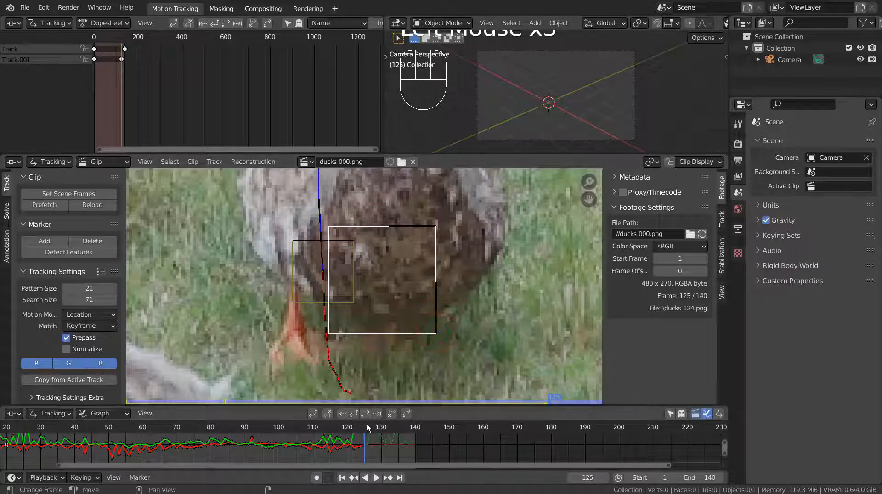
mouse_move(366, 429)
left_mouse_down()
mouse_move(349, 428)
mouse_move(359, 436)
left_mouse_up()
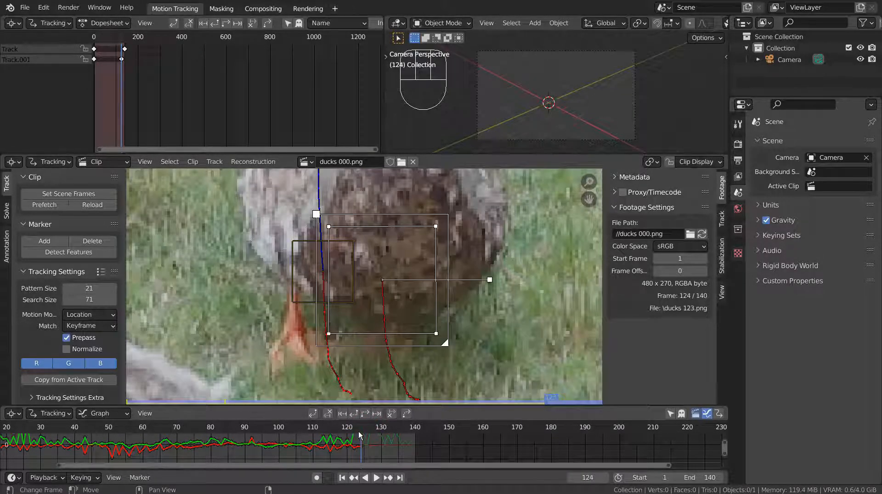
At frame 124, enlarge the second marker's search area well beyond its pattern area and track it forward to frame 140
left_click(368, 413)
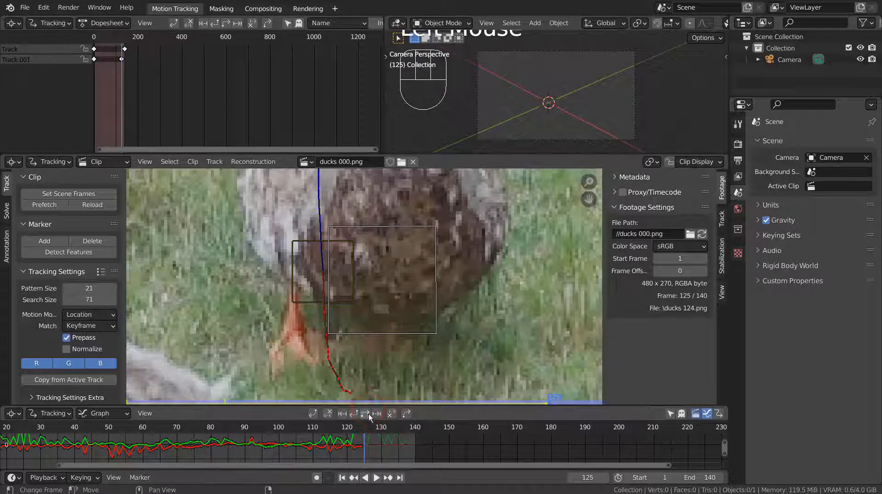
left_click_drag(362, 428, 360, 428)
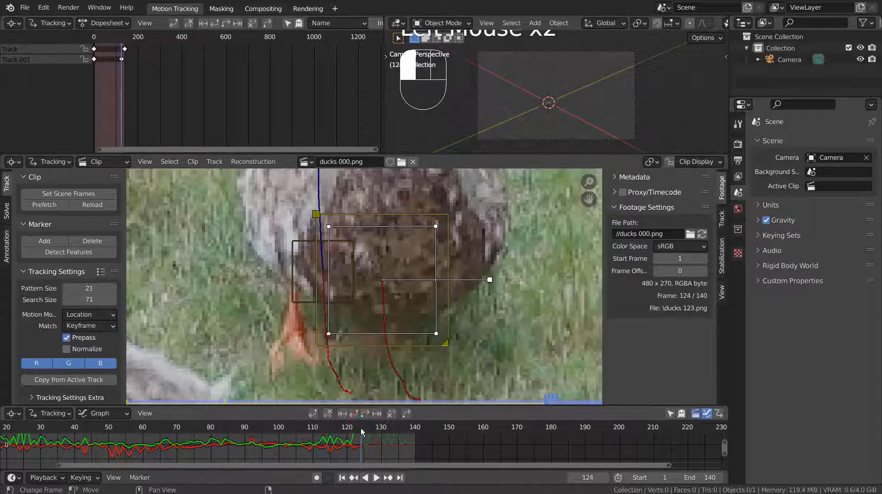
left_click_drag(440, 348, 469, 390)
left_click(365, 413)
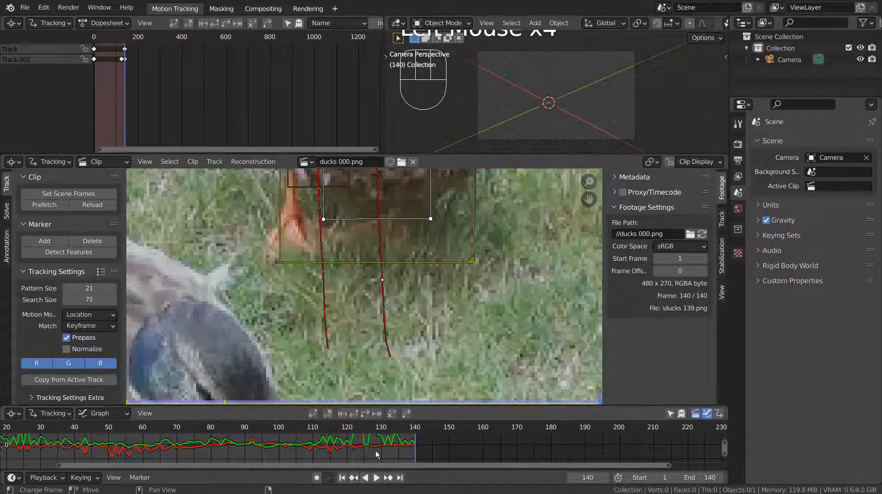
Deselect the second marker and scrub back through the final frames to check both tracks against the whole footage
scroll(452, 202, "down", 2)
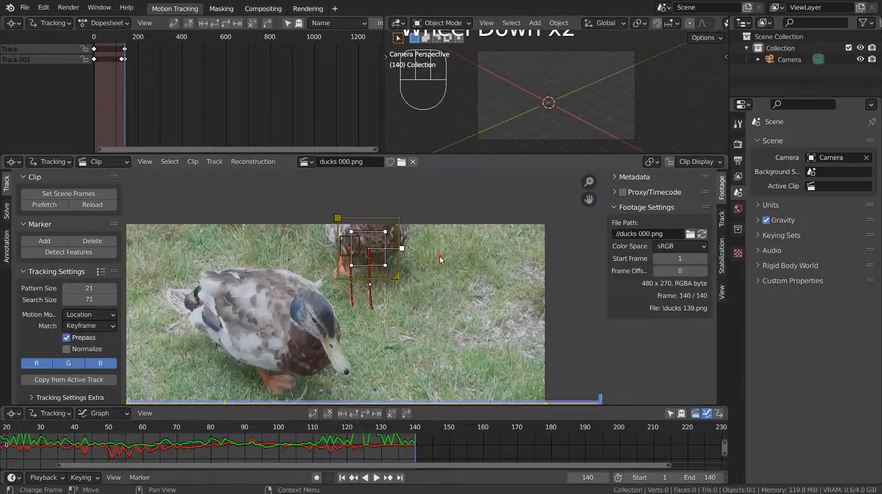
left_click(439, 256)
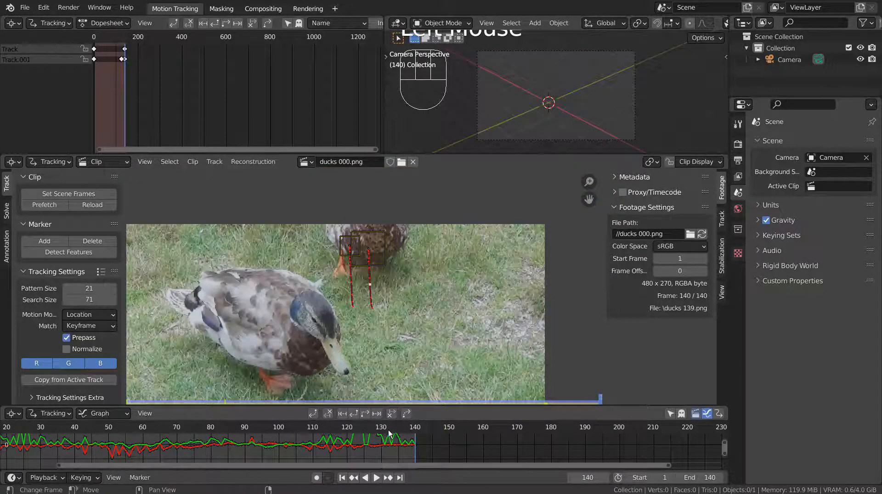
left_click_drag(391, 429, 363, 449)
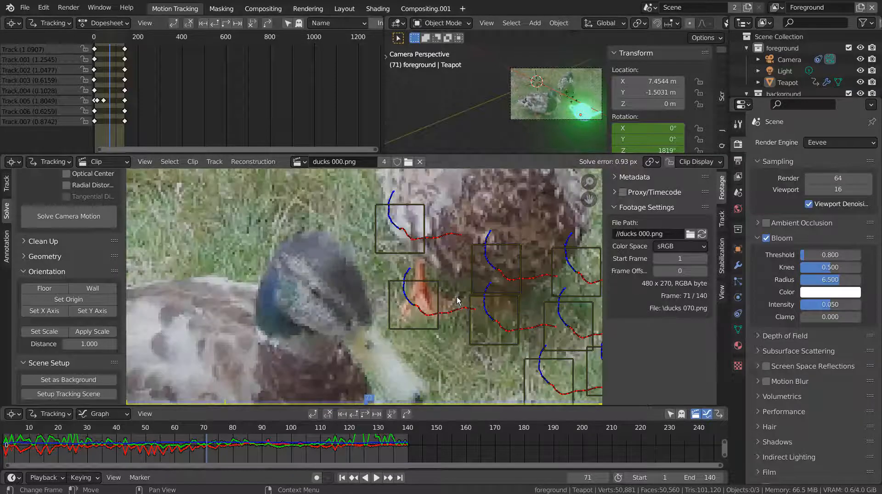
In the solved teapot project, examine the markers around the rear duck and on the grass in the maximized clip view
scroll(457, 301, "up", 2)
middle_click_drag(349, 280, 370, 297)
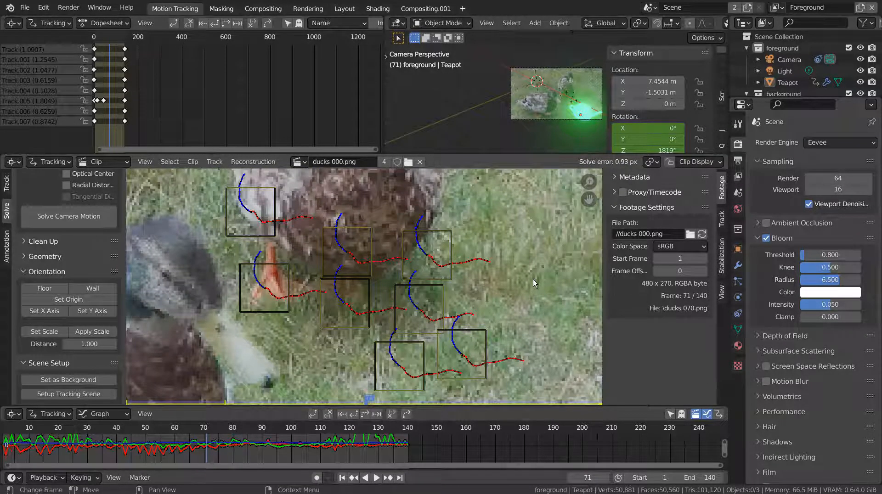
key("ctrl+space")
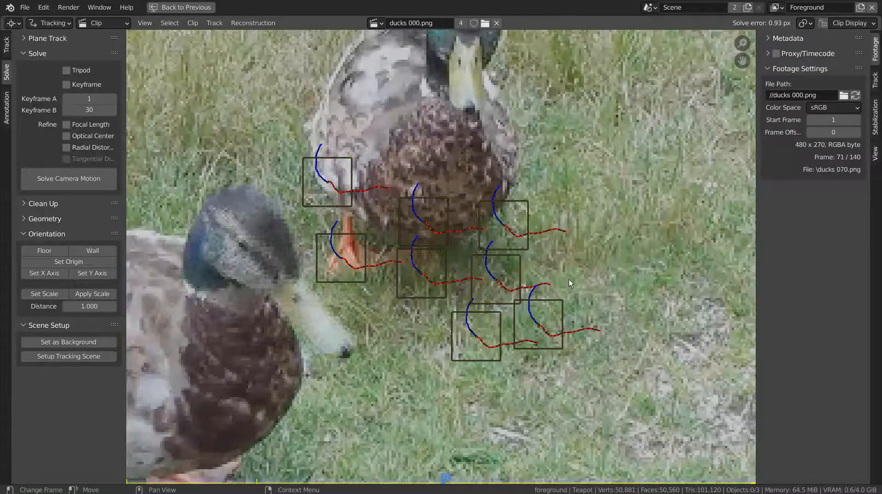
scroll(568, 280, "up", 4)
scroll(568, 279, "down", 2)
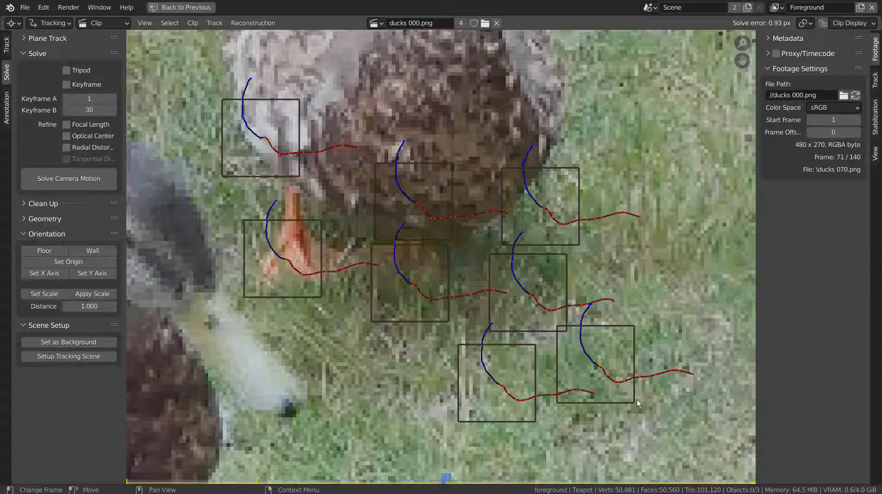
Review the tracking settings, restore the full layout, and review the Solve settings down to Orientation and Scene Setup
left_click(6, 45)
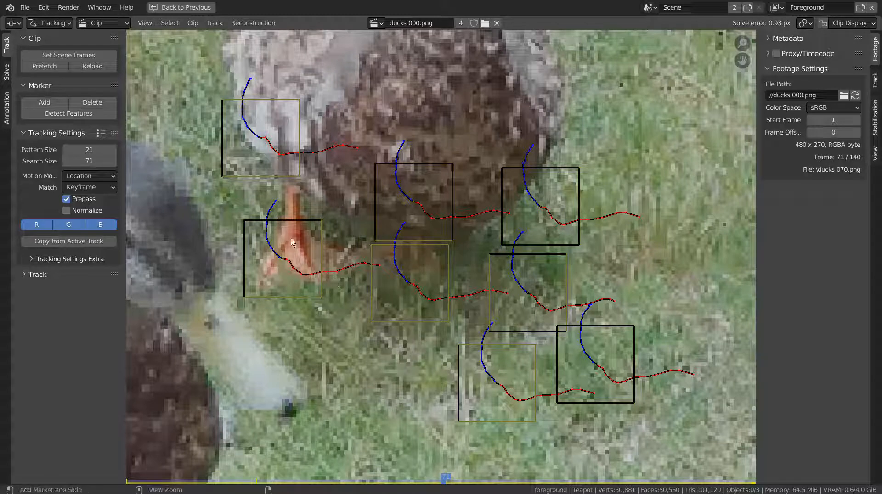
key("ctrl+space")
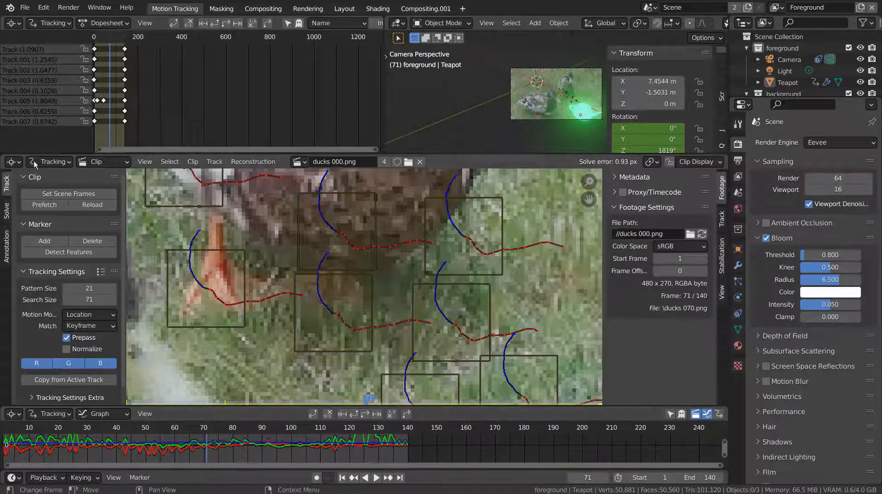
left_click(6, 210)
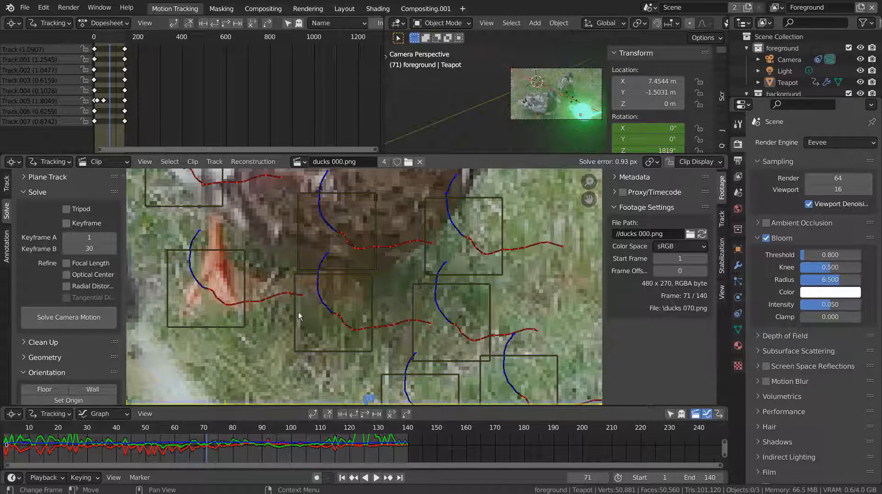
scroll(78, 329, "down", 5)
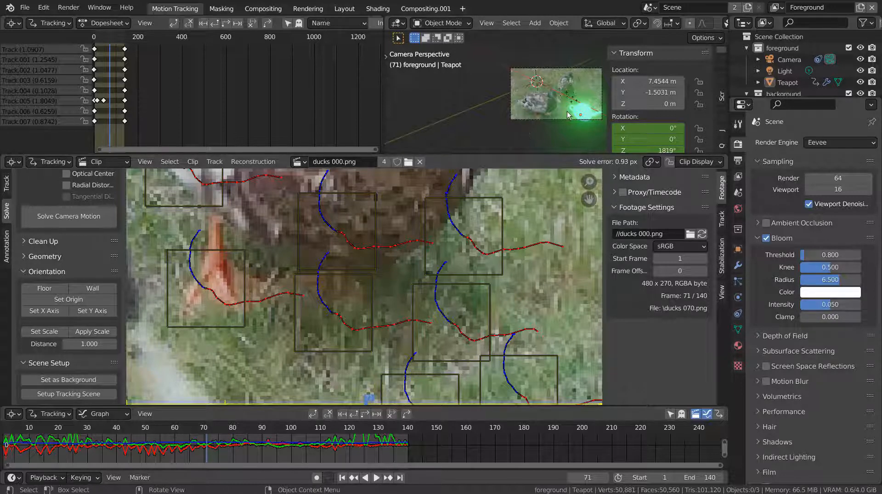
Select the glowing teapot in the maximized 3D viewport, frame the camera view, and play the animation over the footage
key("ctrl+space")
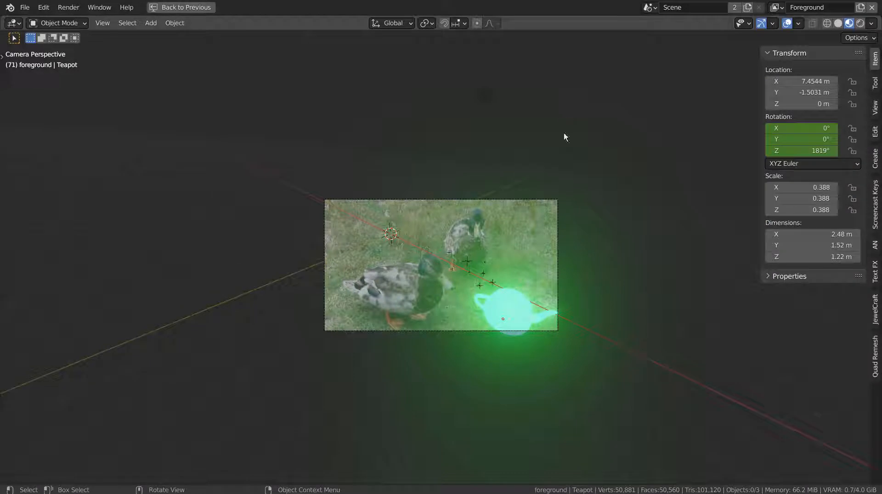
left_click(519, 313)
key("Home")
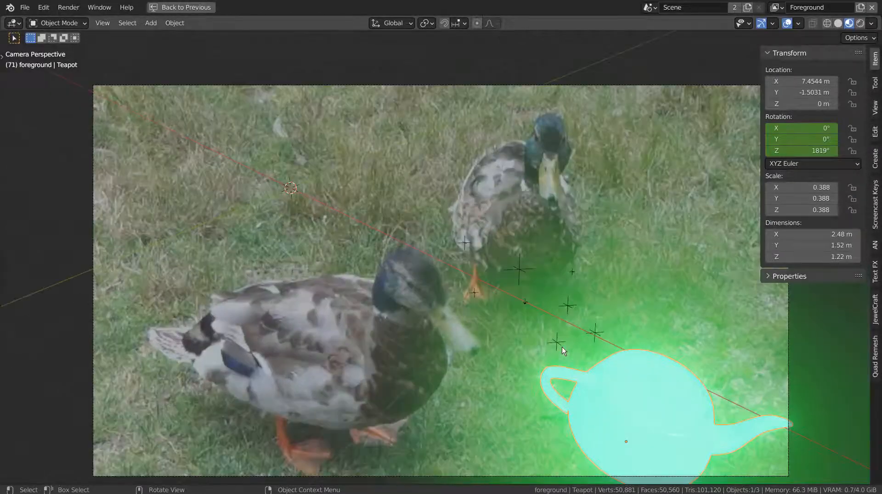
scroll(564, 351, "down", 2)
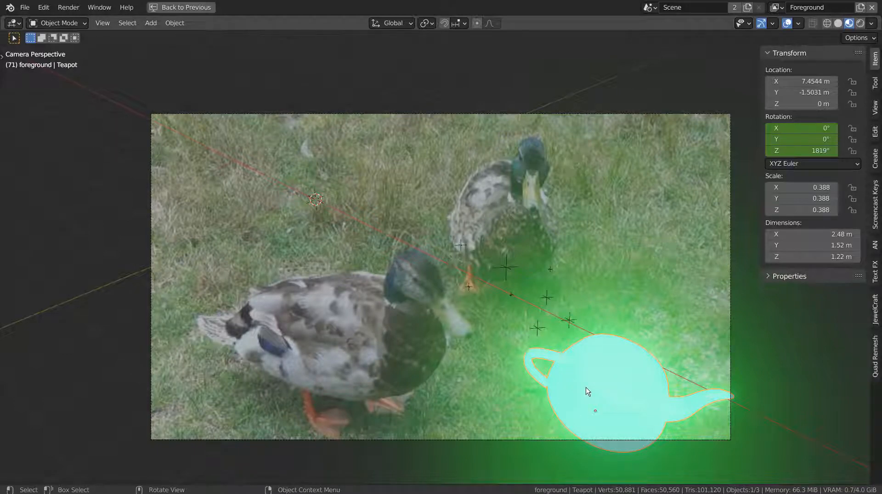
key("space")
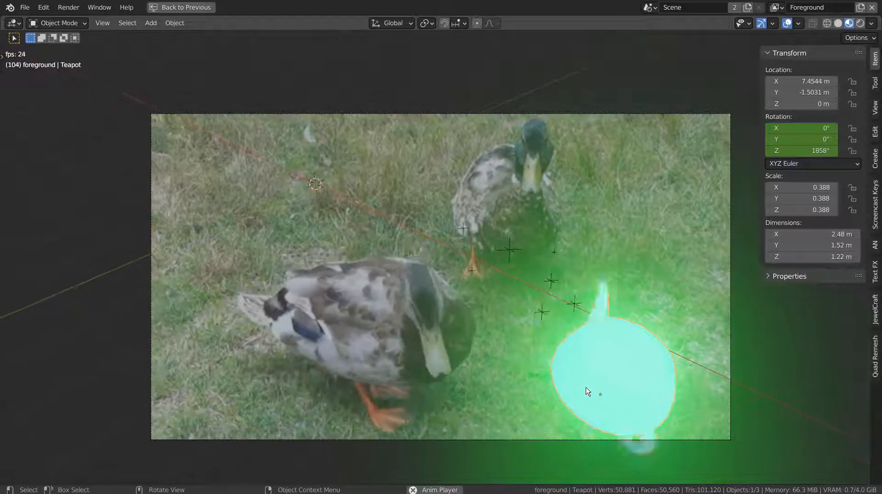
key("space")
key("ctrl+space")
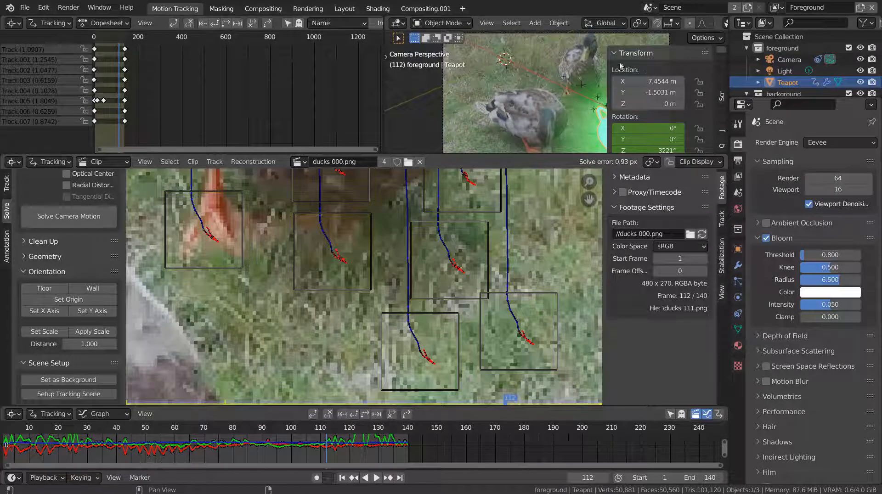
Select the camera in the foreground collection and rotate it about 16° around the global Z axis in the maximized viewport
left_click(786, 59)
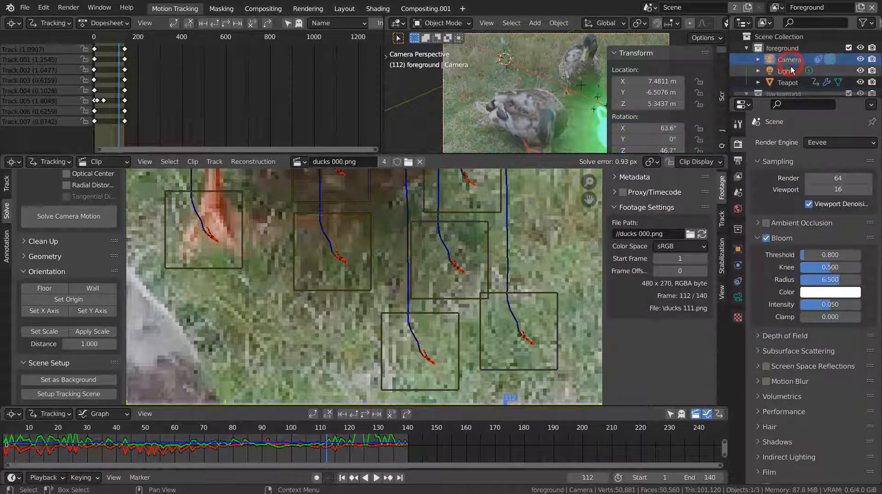
key("ctrl+space")
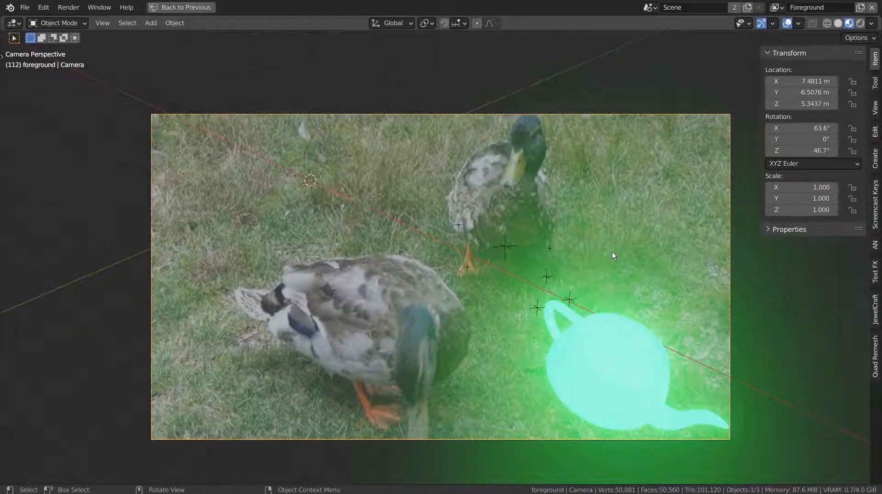
scroll(612, 252, "down", 3)
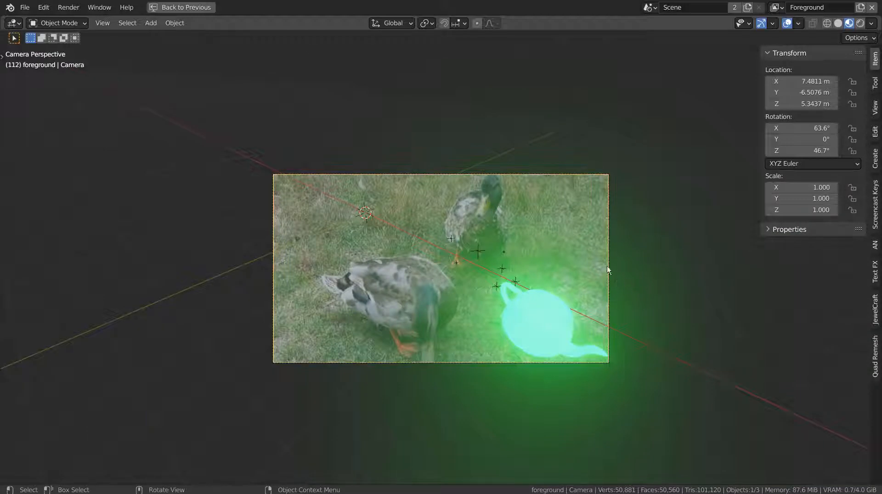
key("r")
key("z")
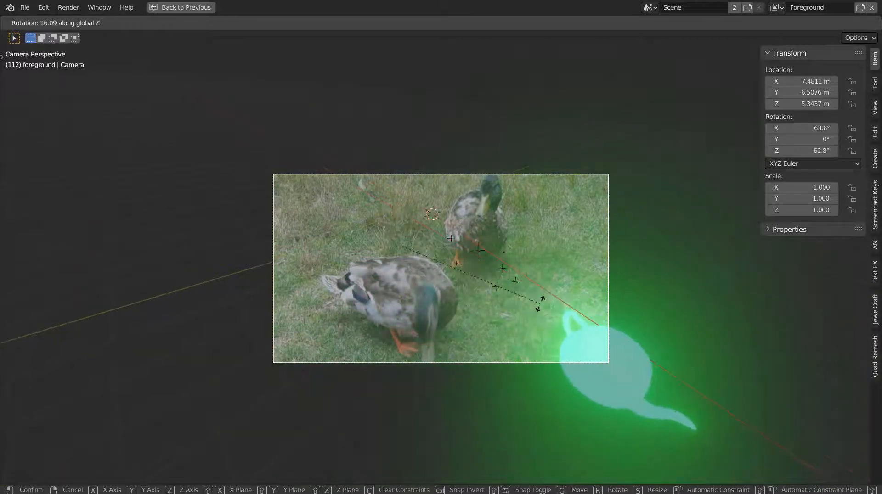
left_click(538, 297)
Play the yellow character's animation over the duck footage, viewed close up with the sidebar hidden
key("space")
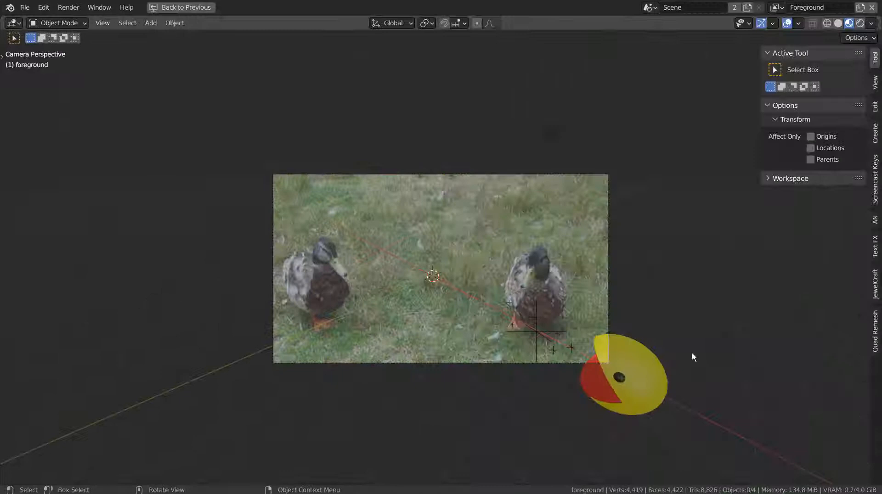
key("space")
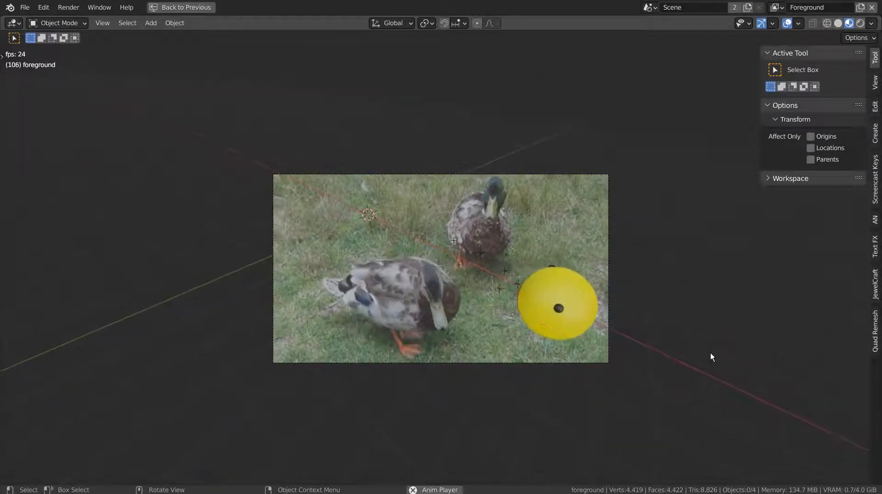
scroll(696, 339, "up", 4)
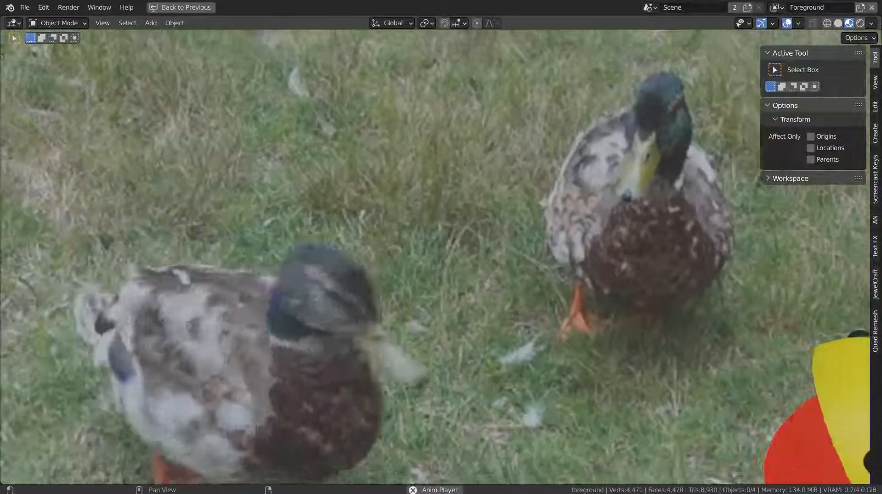
key("n")
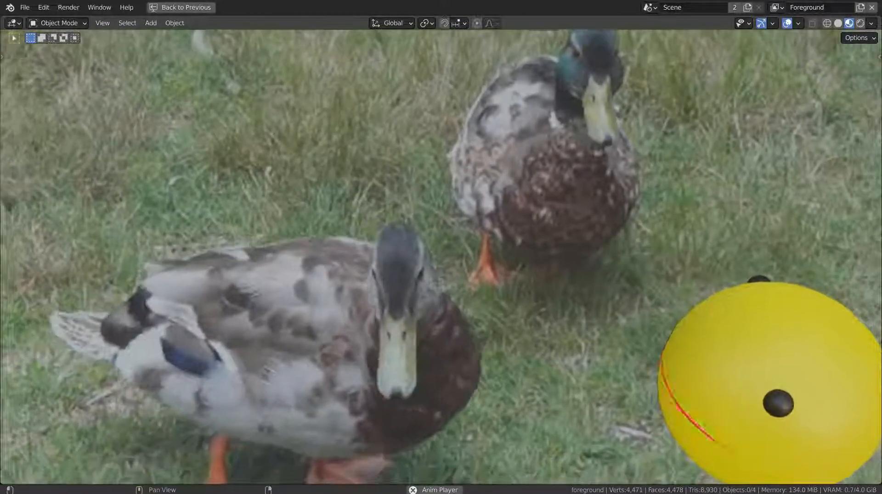